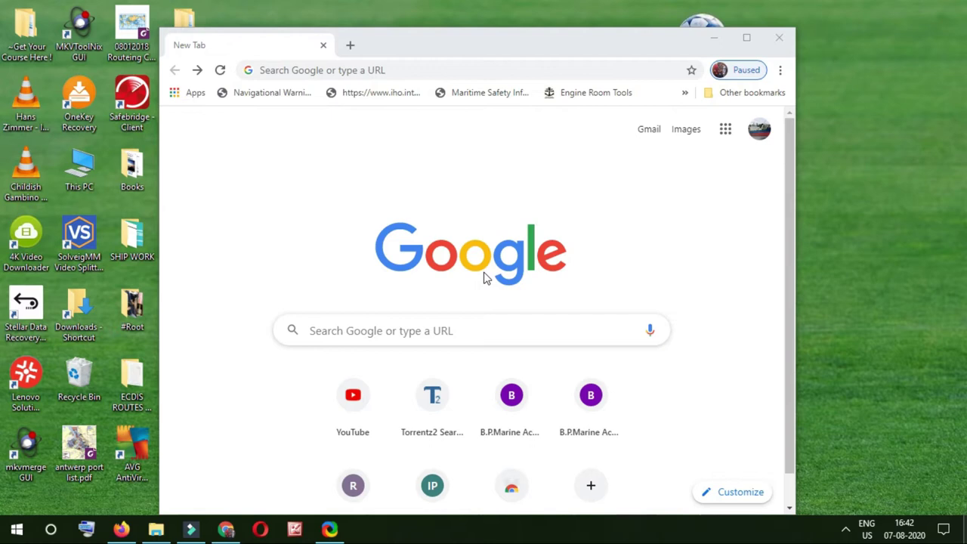
- Search for 'admiralty digital catalogue' and open the ADMIRALTY Digital Catalogue page on admiralty.co.uk
left_click(469, 66)
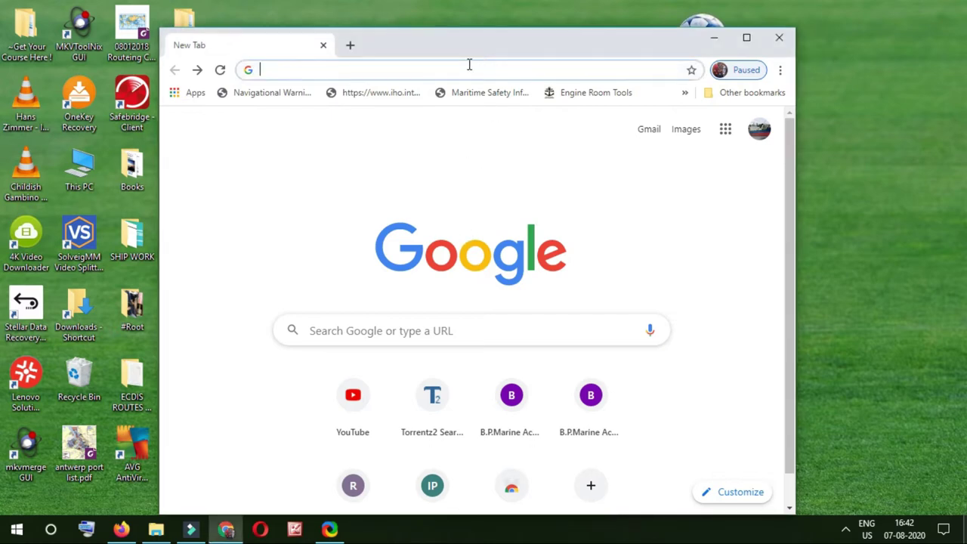
left_click(467, 70)
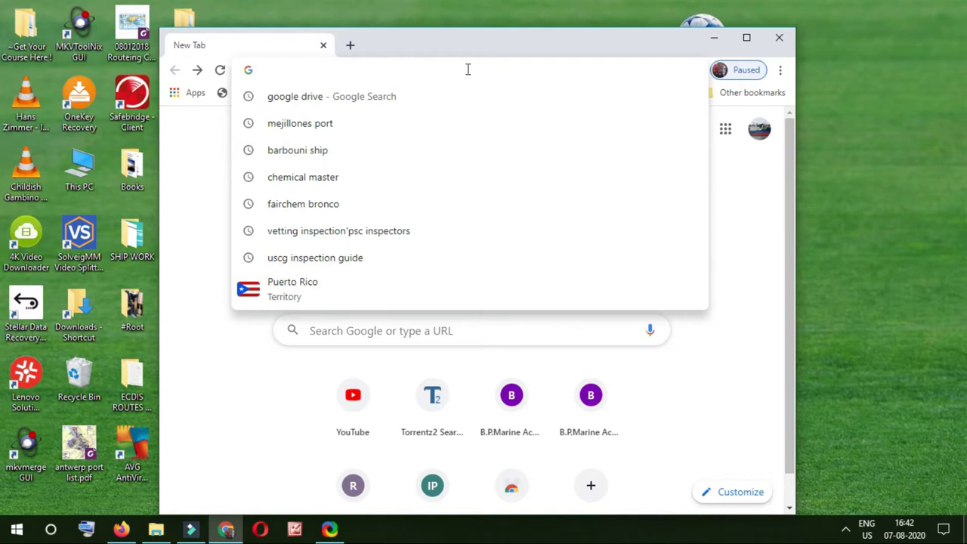
type("ADMIR")
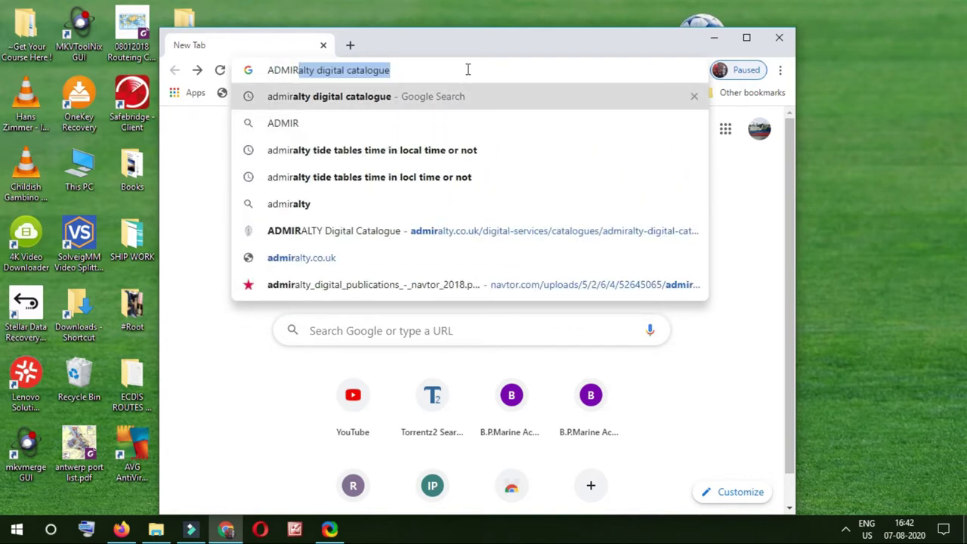
key("Return")
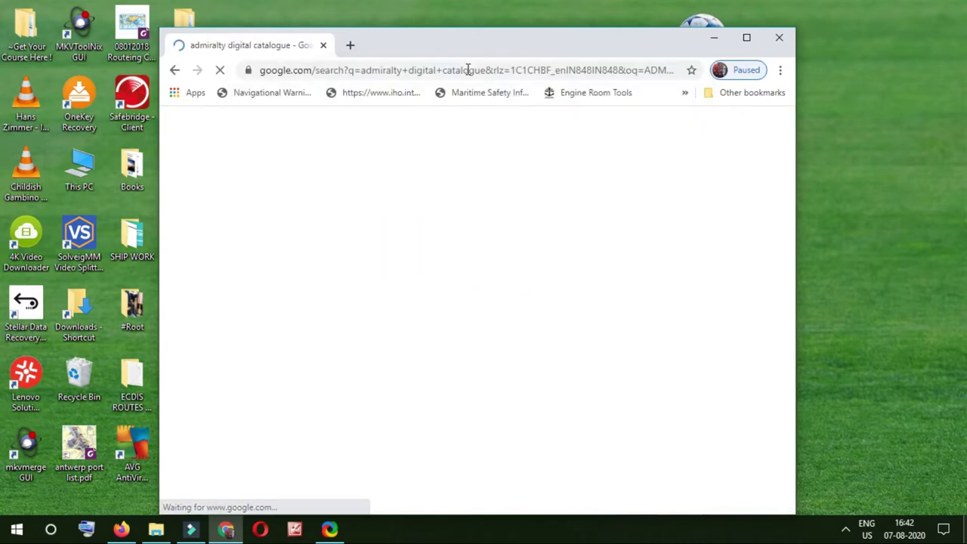
left_click(745, 38)
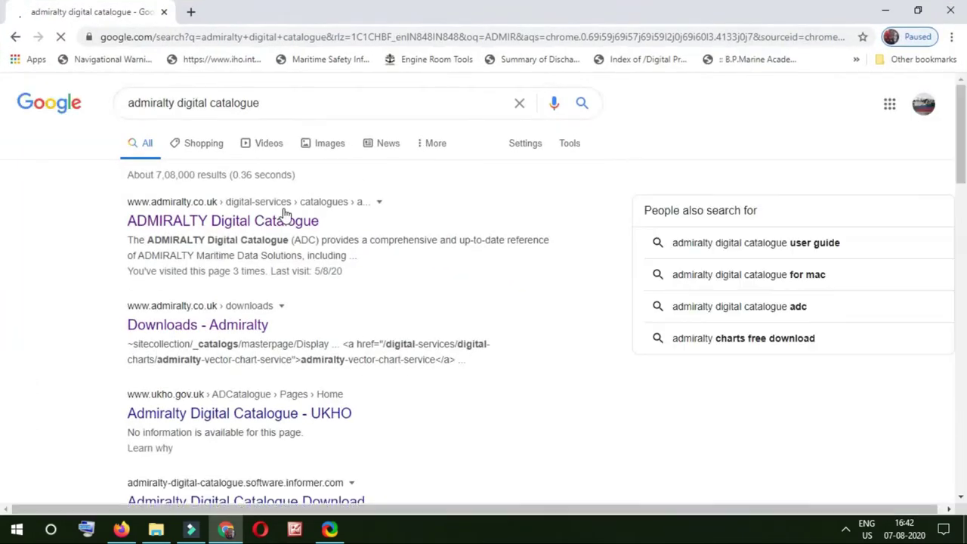
left_click(260, 222)
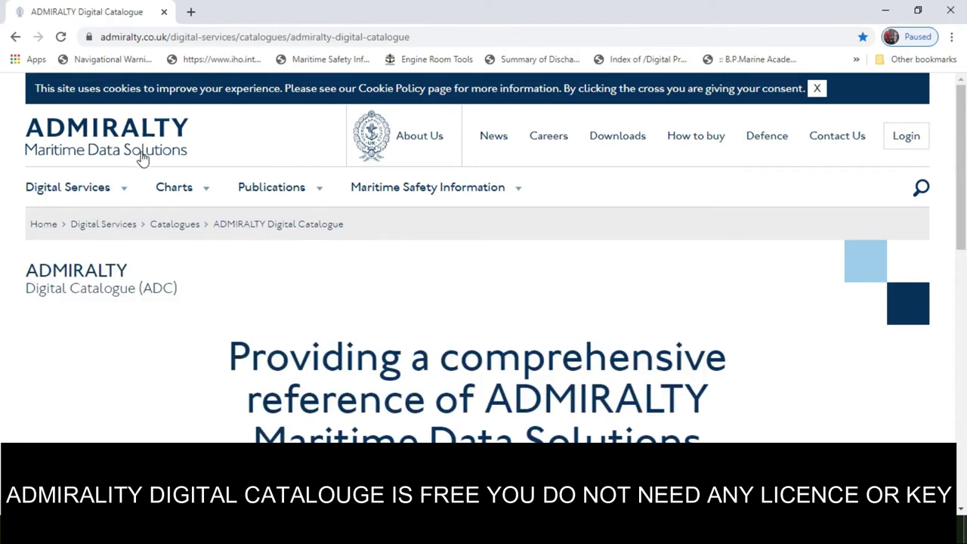
- Download 'ADC Full Installer and Catalogue Data (WK32)' from the page footer as ADC_Full_WK32_20.zip
mouse_move(159, 188)
scroll(160, 265, "down", 12)
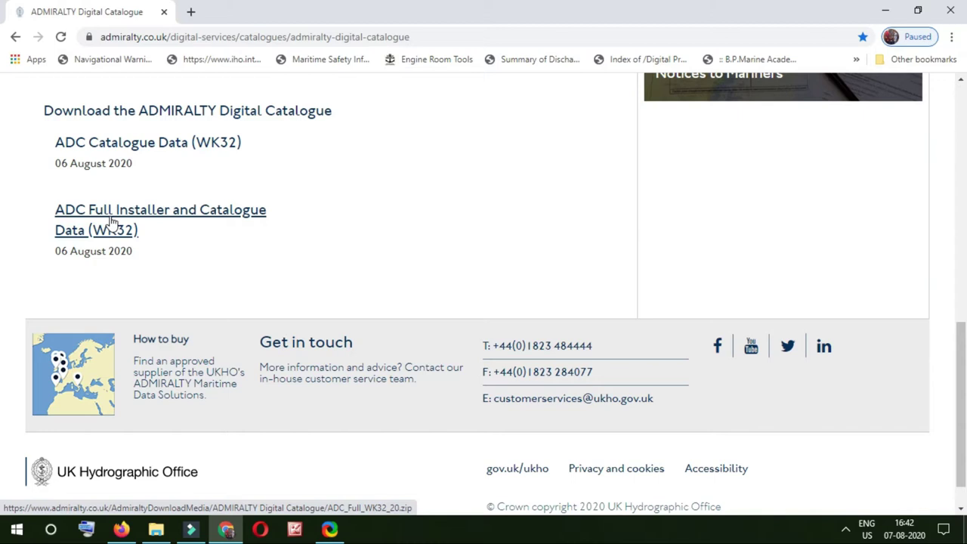
left_click(111, 220)
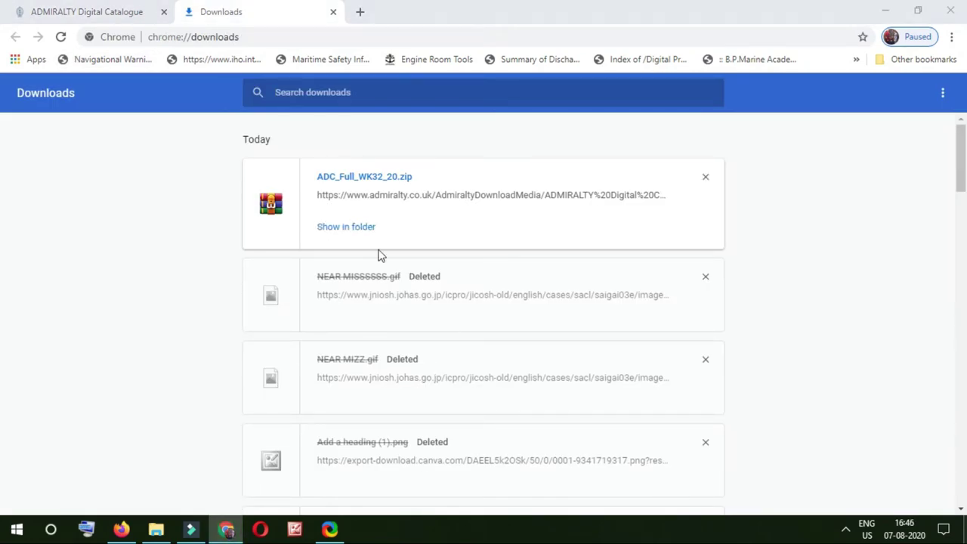
- Move the downloaded ADC_Full_WK32_20.zip from the Downloads folder onto the desktop
left_click(351, 226)
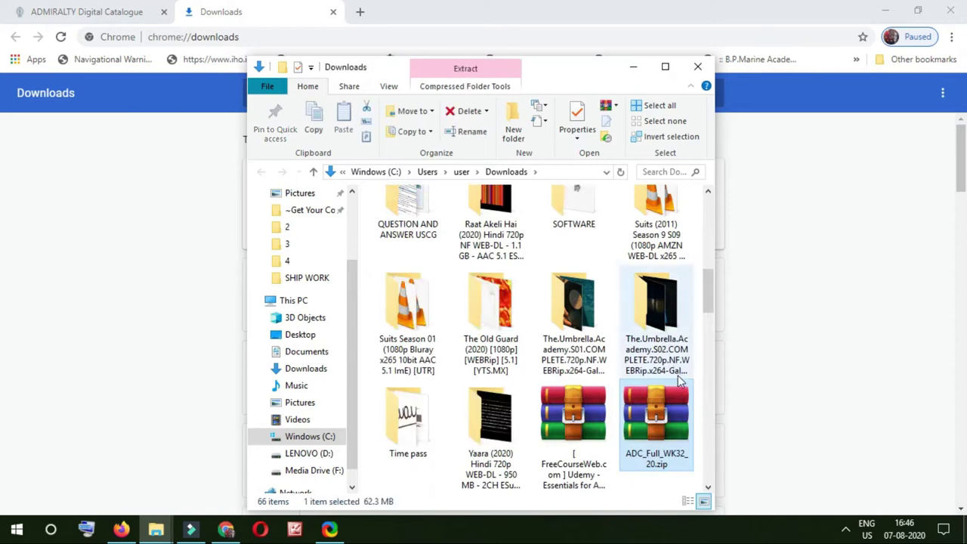
left_click(884, 11)
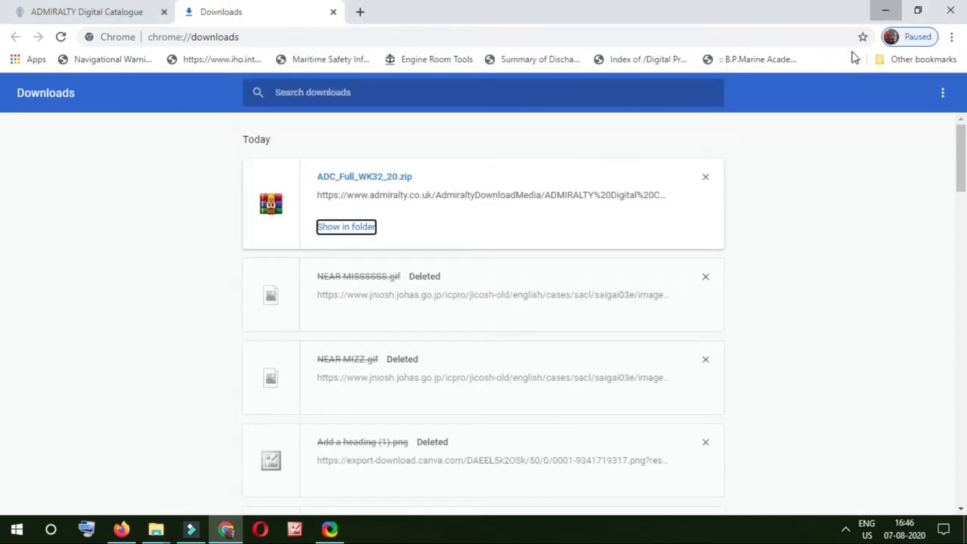
left_click_drag(683, 404, 800, 200)
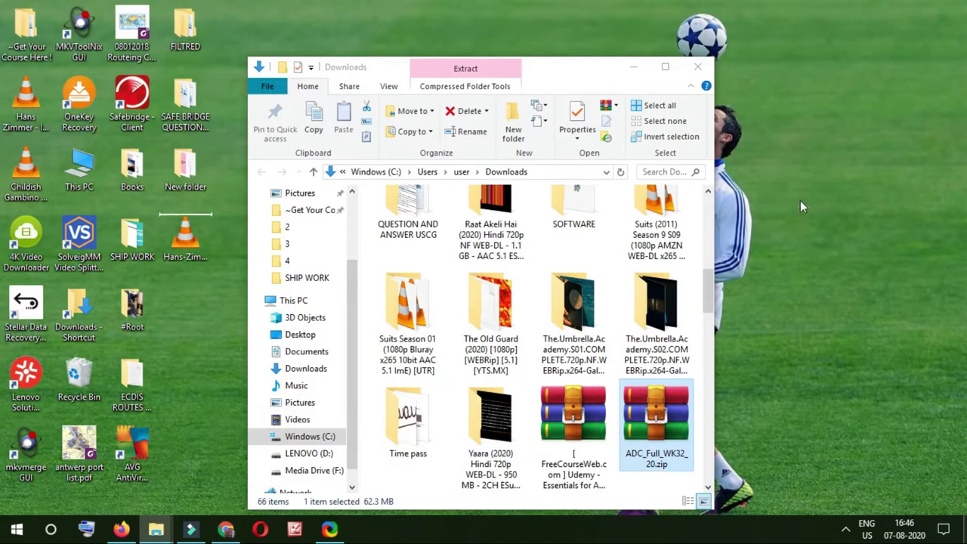
left_click(697, 67)
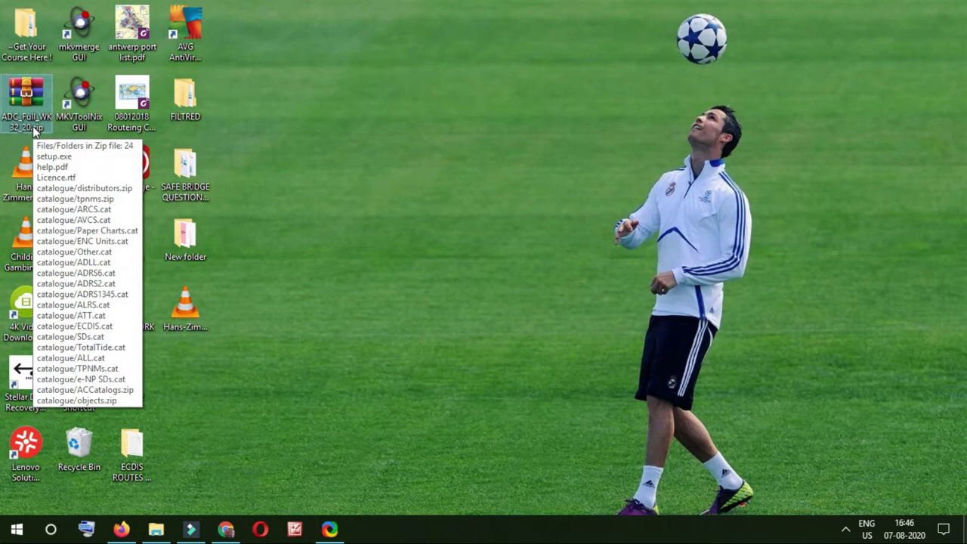
- Extract the zip with WinRAR into an ADC_Full_WK32_20 folder
right_click(34, 130)
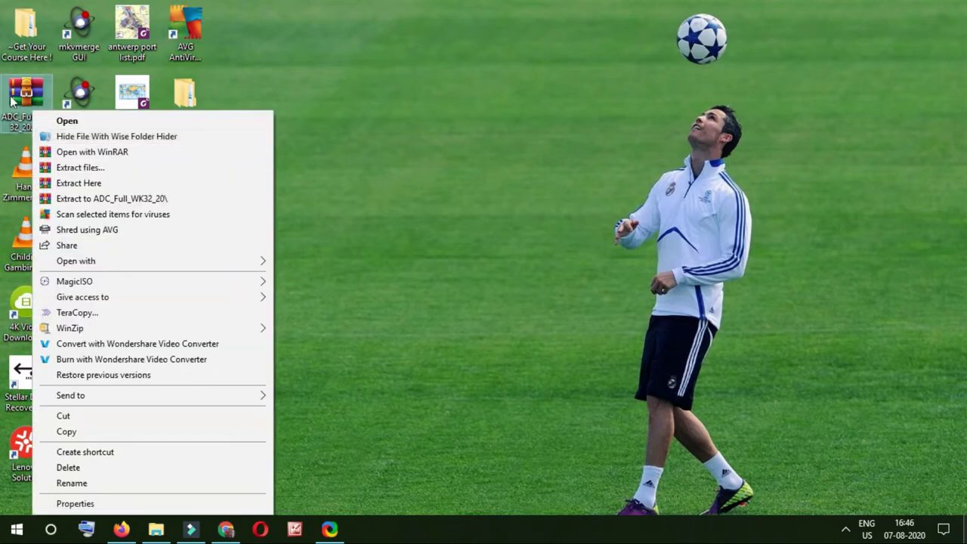
left_click(28, 128)
right_click(29, 128)
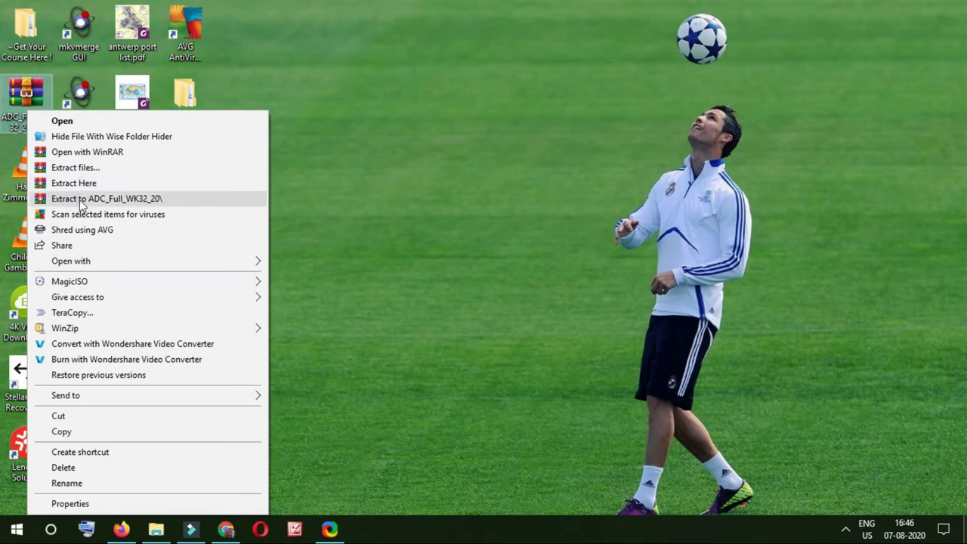
left_click(85, 199)
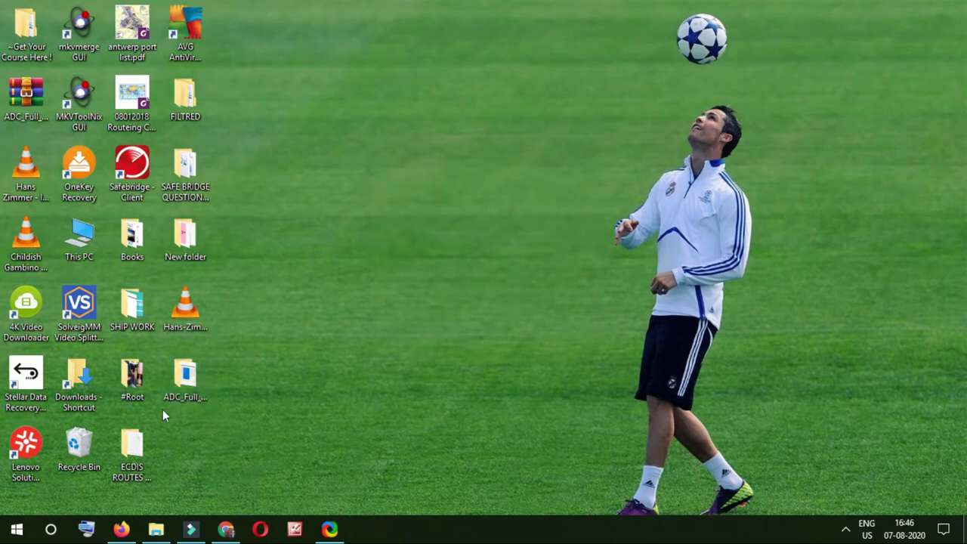
- Run setup.exe from ADC_Full_WK32_20, accept the licence, and install ADC 1.8.3 in the default folder
double_click(181, 381)
double_click(427, 259)
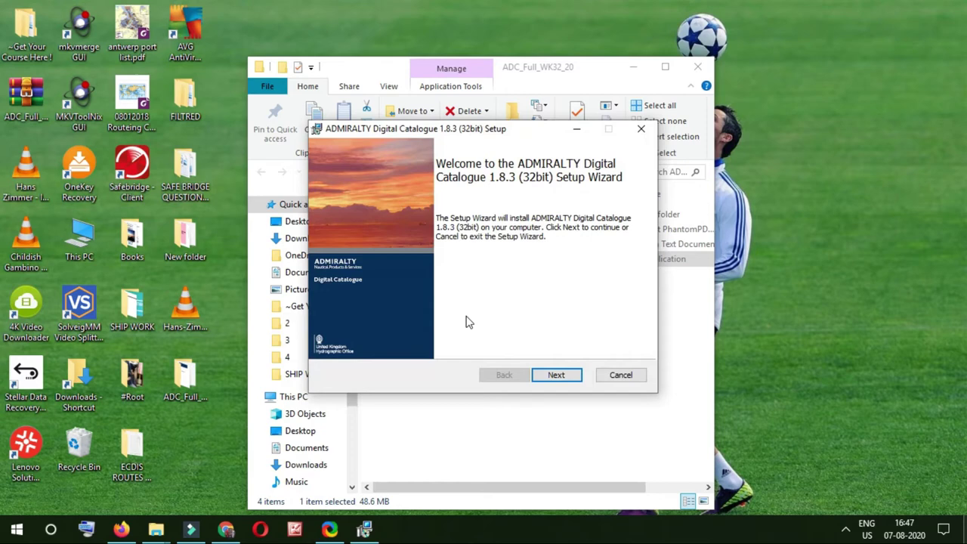
left_click(545, 375)
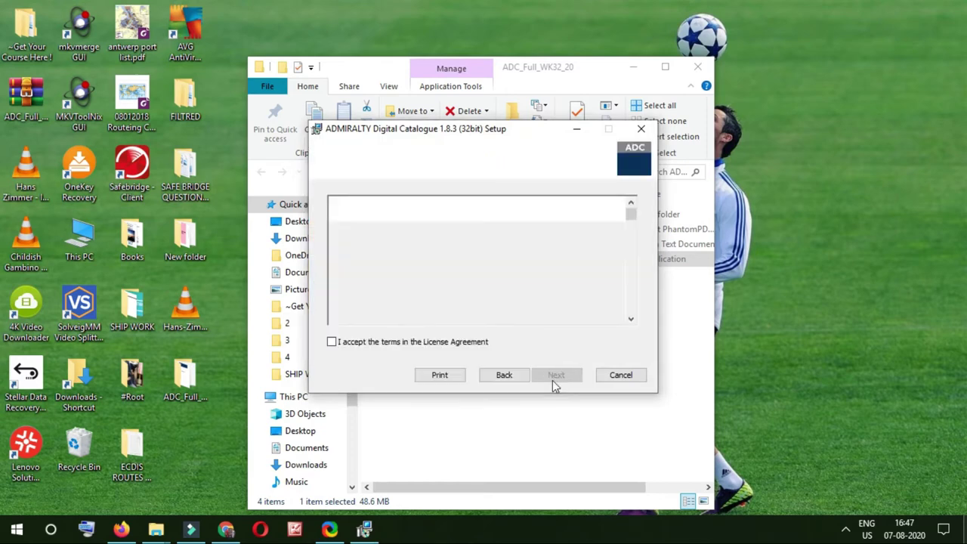
left_click(400, 346)
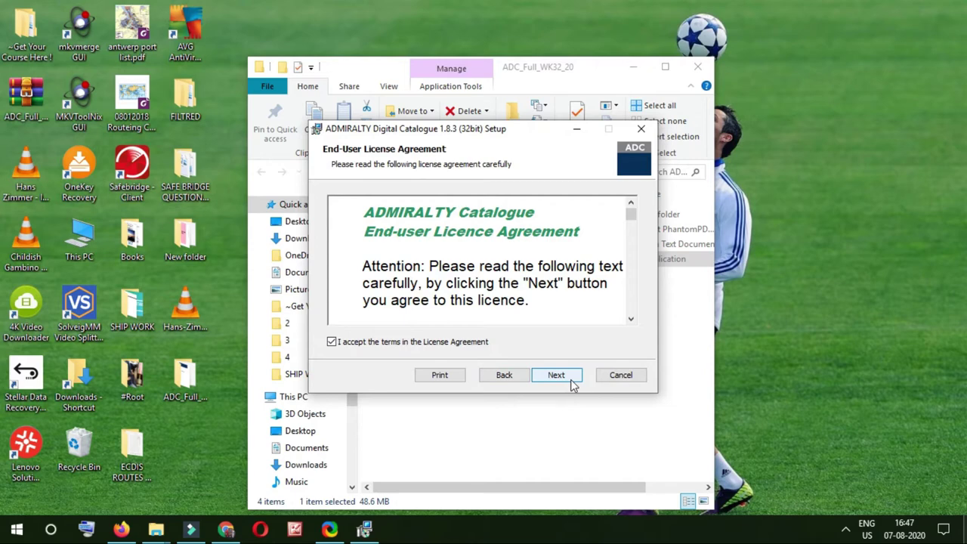
left_click(572, 382)
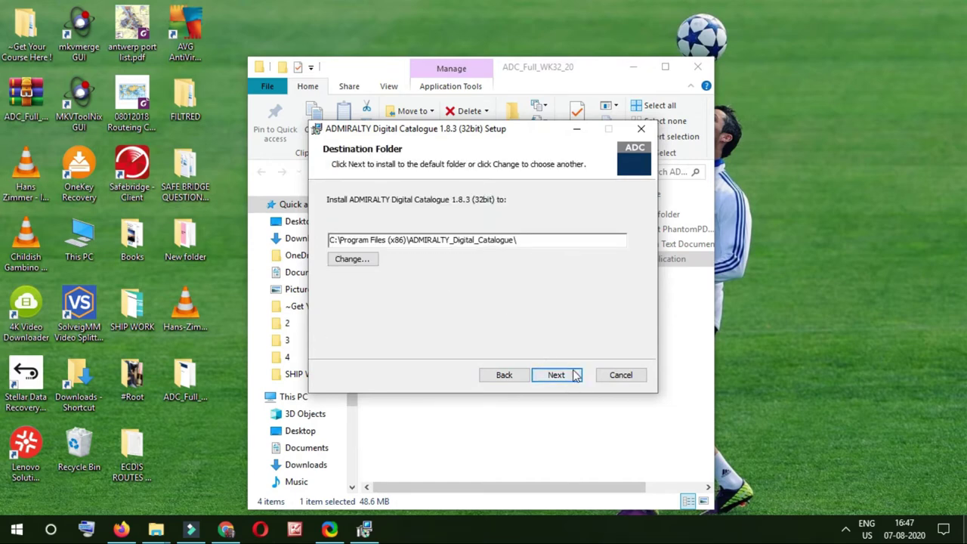
left_click(574, 376)
left_click(549, 380)
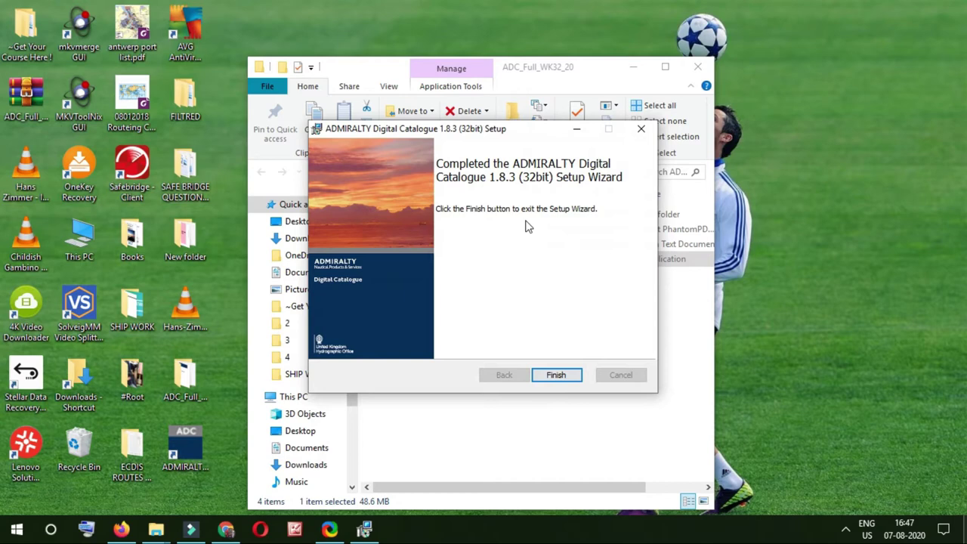
left_click(557, 376)
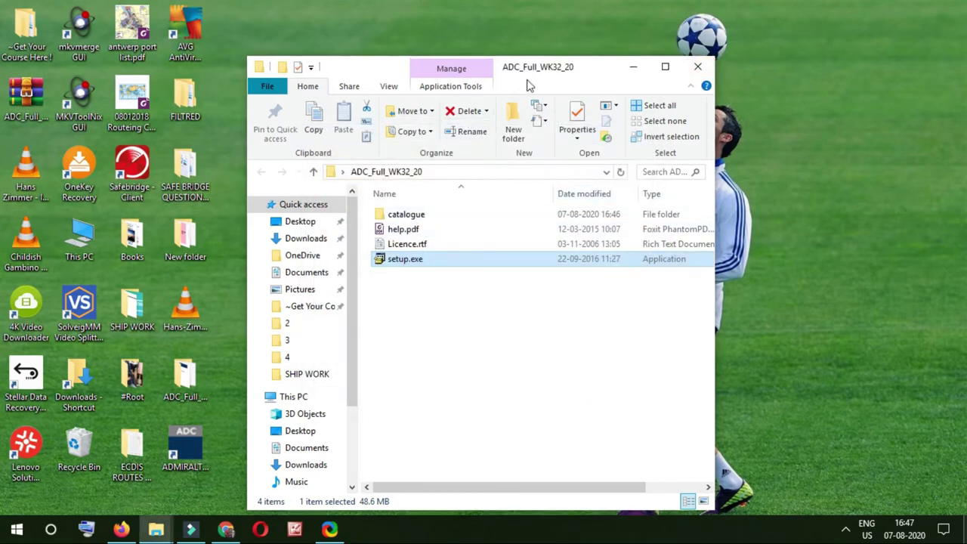
left_click_drag(538, 72, 681, 79)
- Launch ADMIRALTY Digital Catalogue maximized and view File > Catalogue > Status Of Catalogue dates
double_click(202, 444)
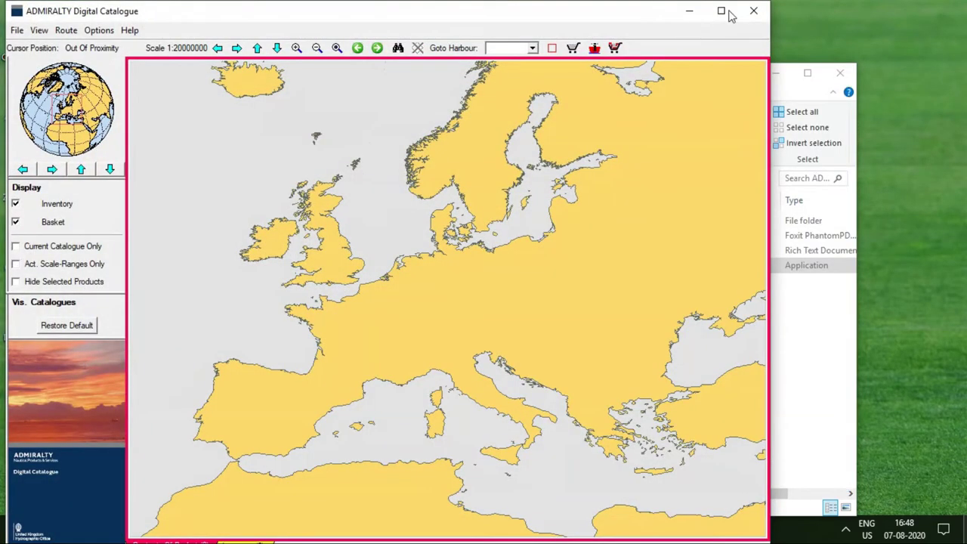
left_click(731, 15)
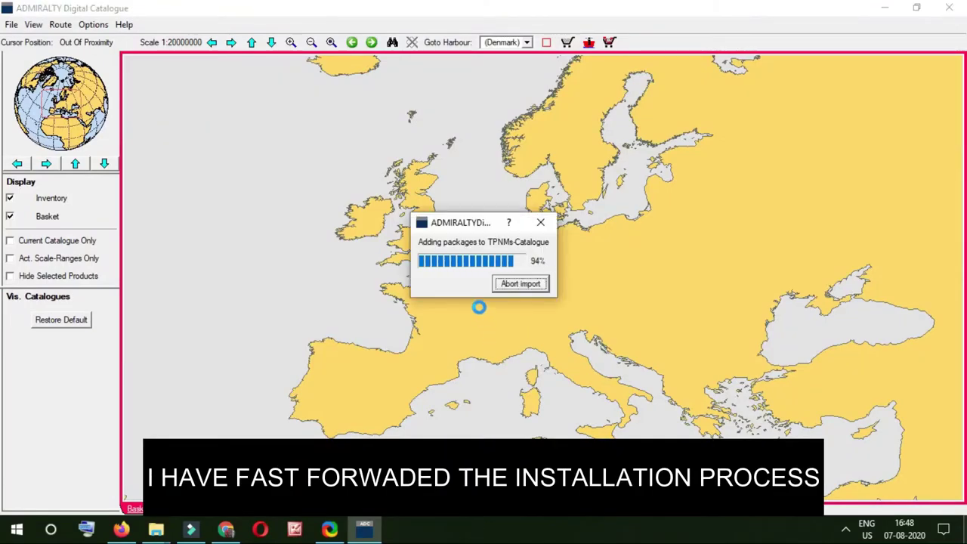
left_click(6, 24)
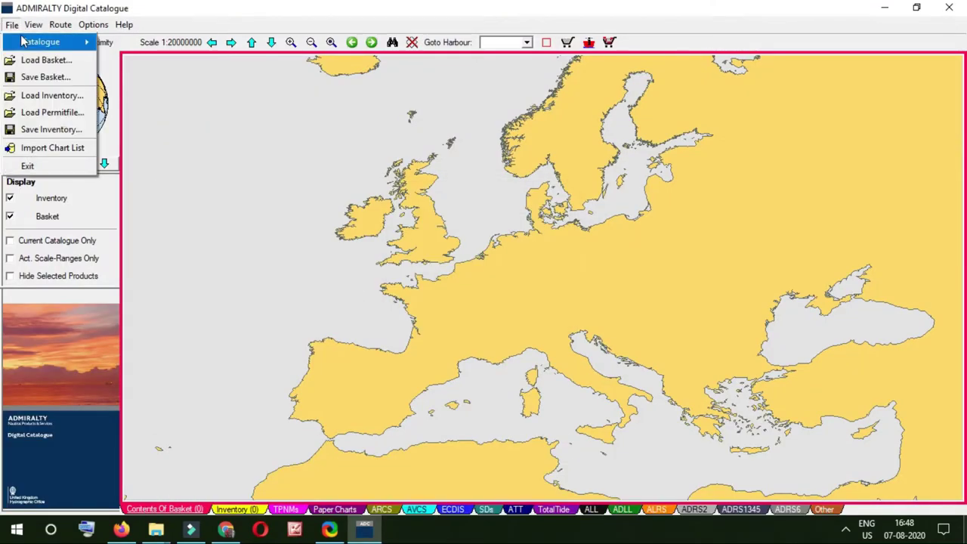
mouse_move(28, 43)
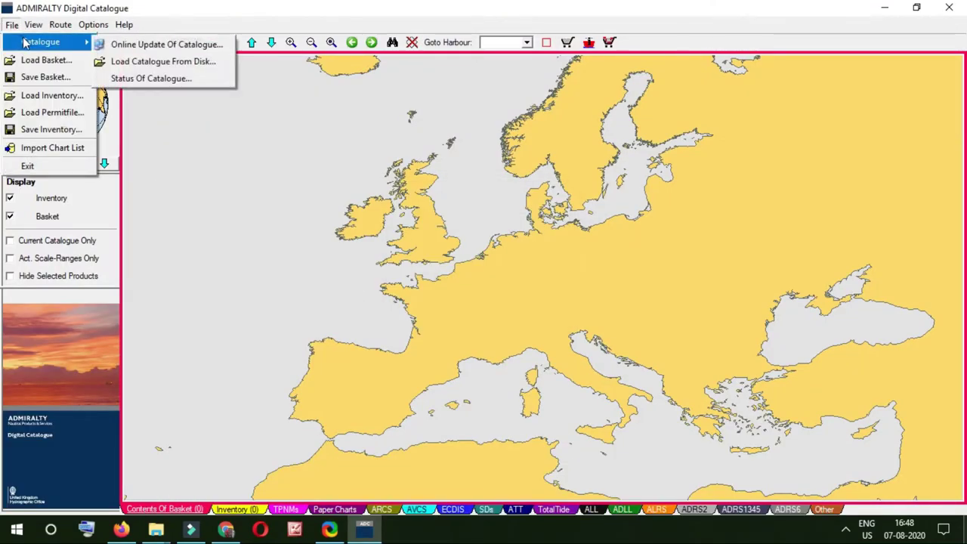
left_click(151, 79)
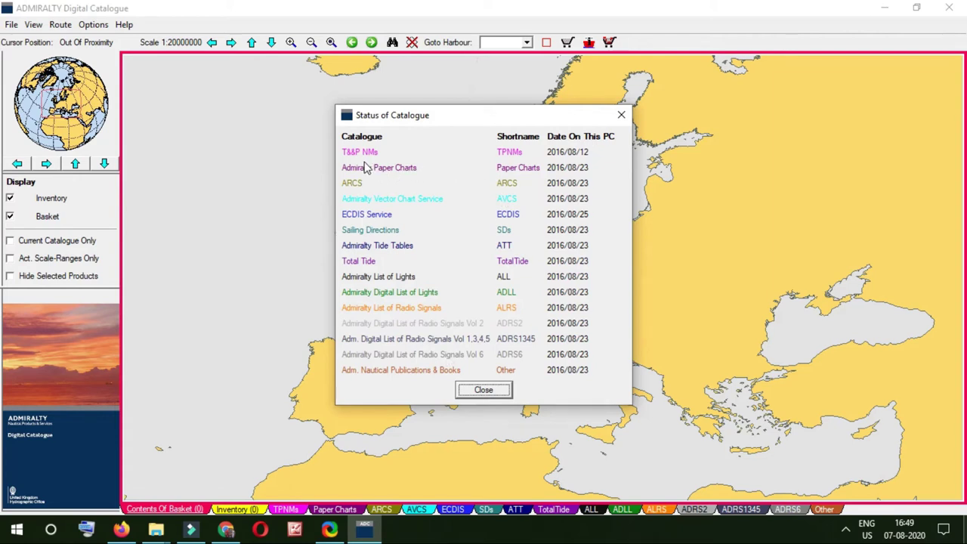
- Close the status summary and choose to load a catalogue from disk
left_click(501, 397)
left_click(12, 25)
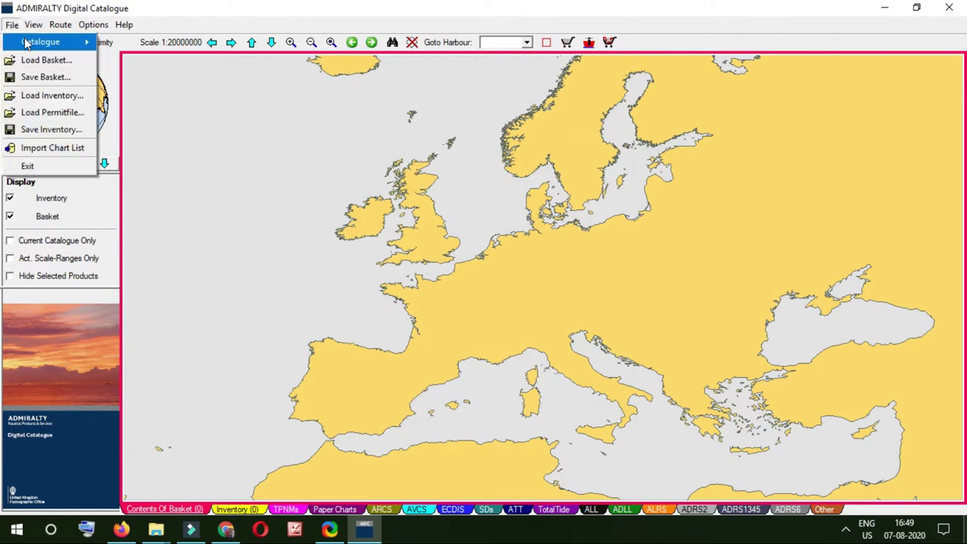
mouse_move(26, 43)
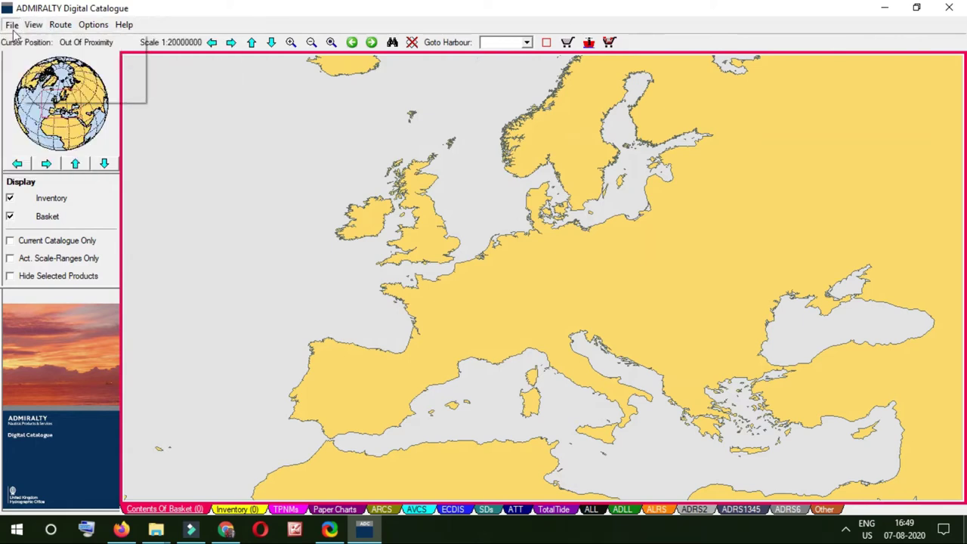
left_click(13, 30)
mouse_move(30, 45)
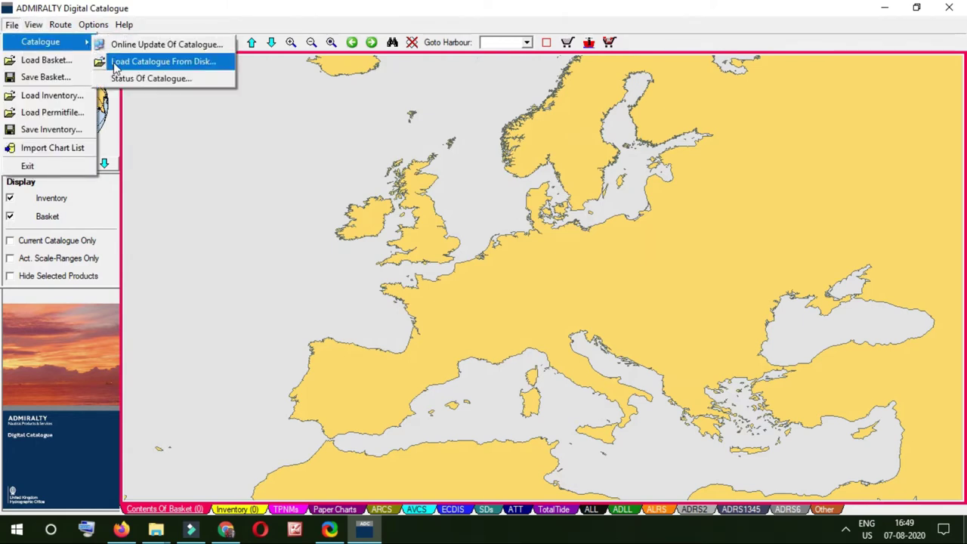
left_click(167, 67)
- Open ACCatalogs.zip from Desktop > ADC_Full_WK32_20 > catalogue
scroll(57, 166, "down", 5)
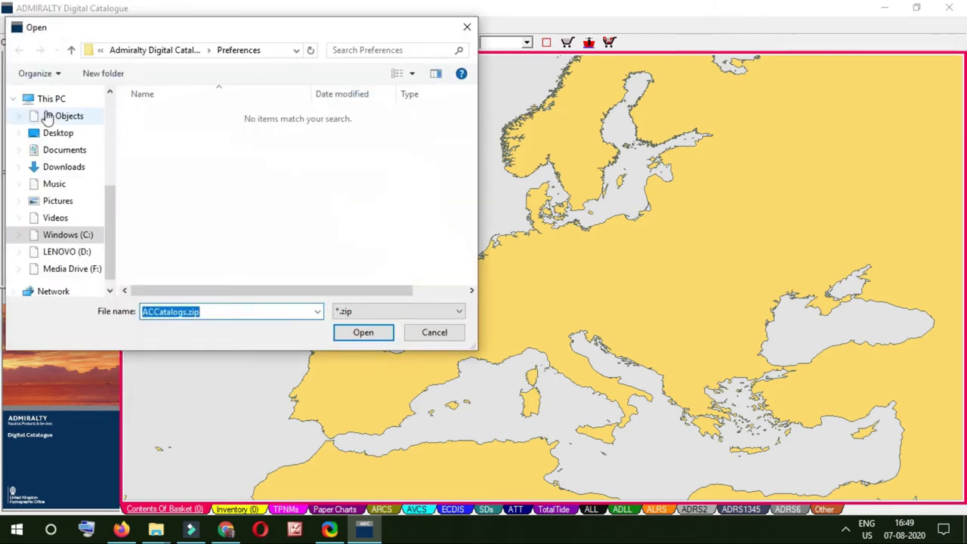
left_click(57, 132)
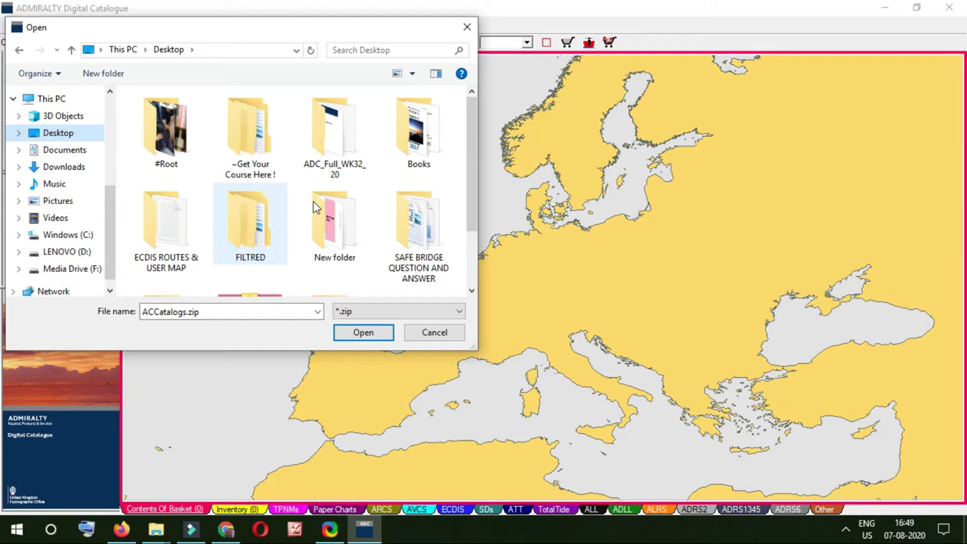
scroll(393, 223, "down", 2)
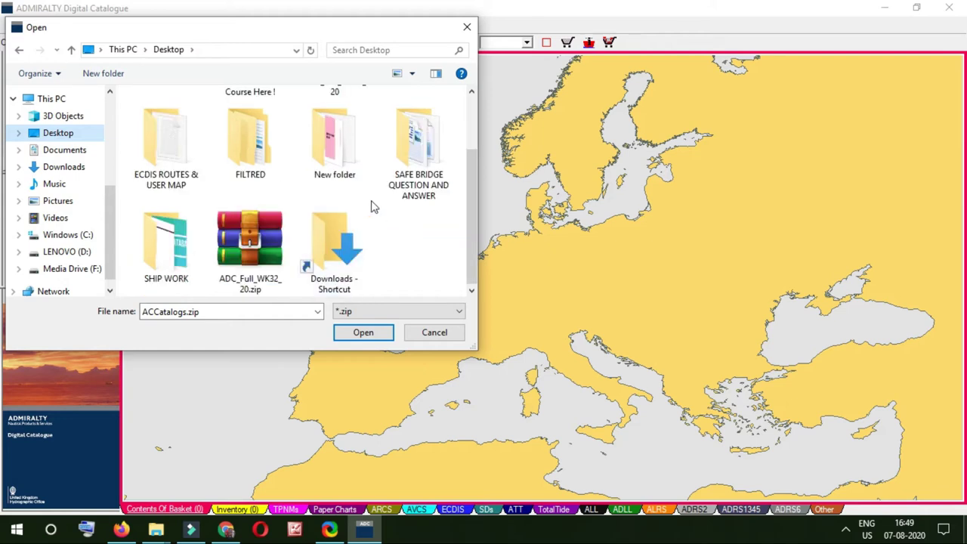
scroll(181, 183, "up", 2)
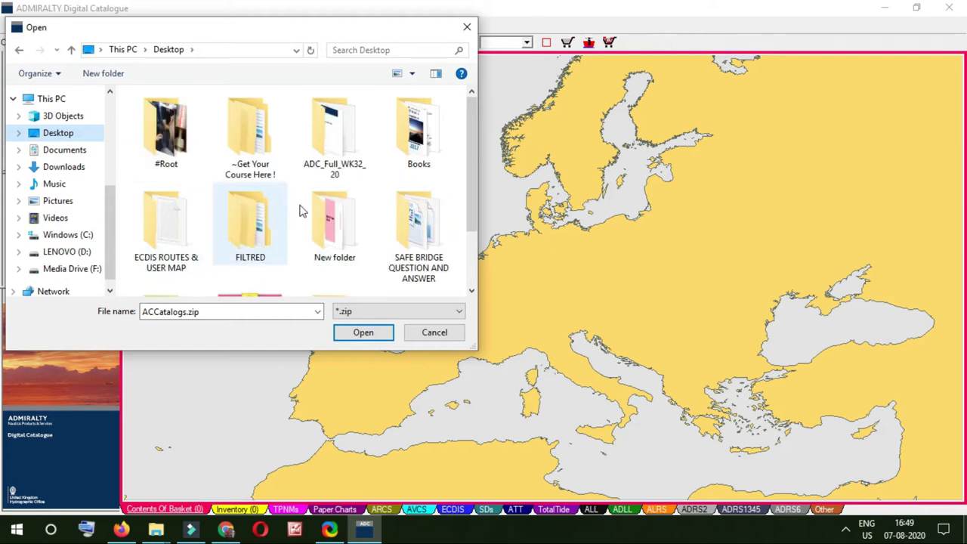
left_click(380, 334)
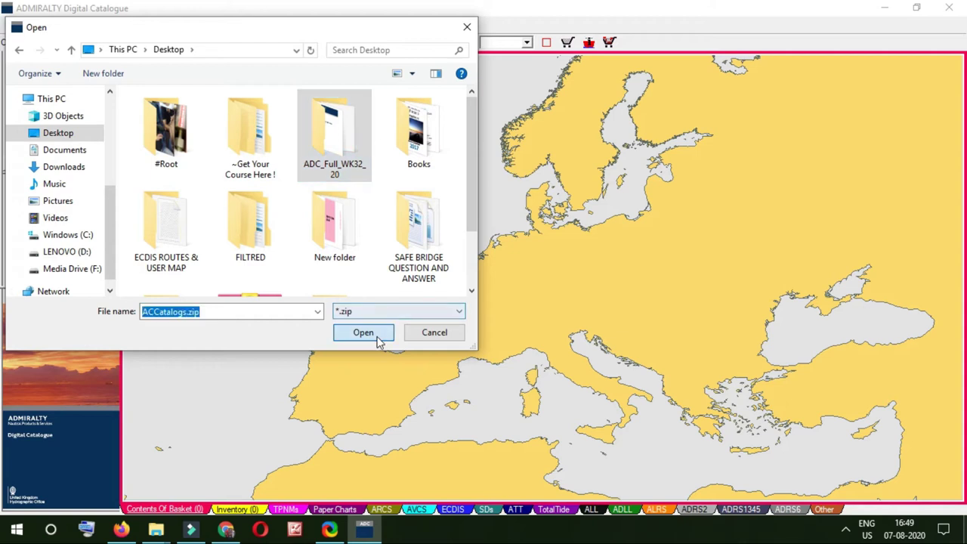
left_click(178, 114)
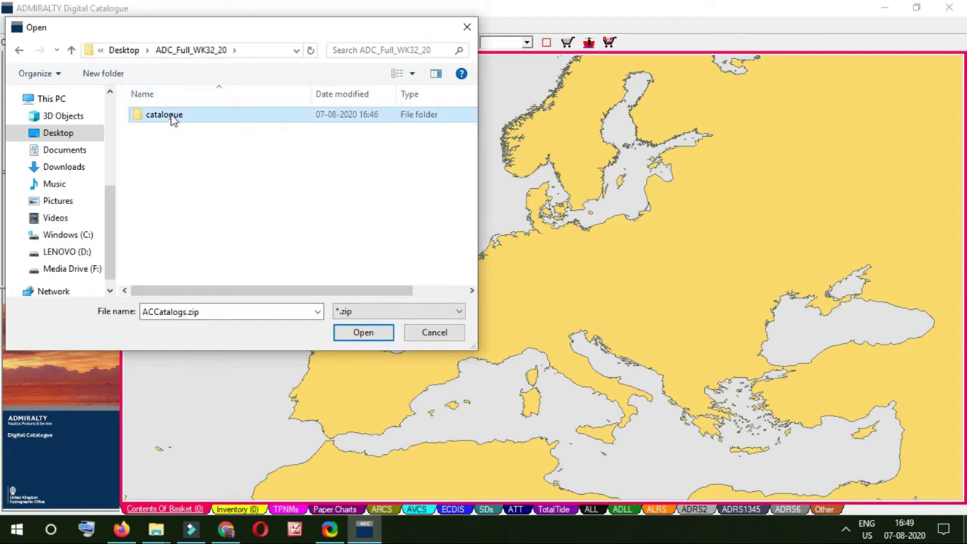
left_click(365, 333)
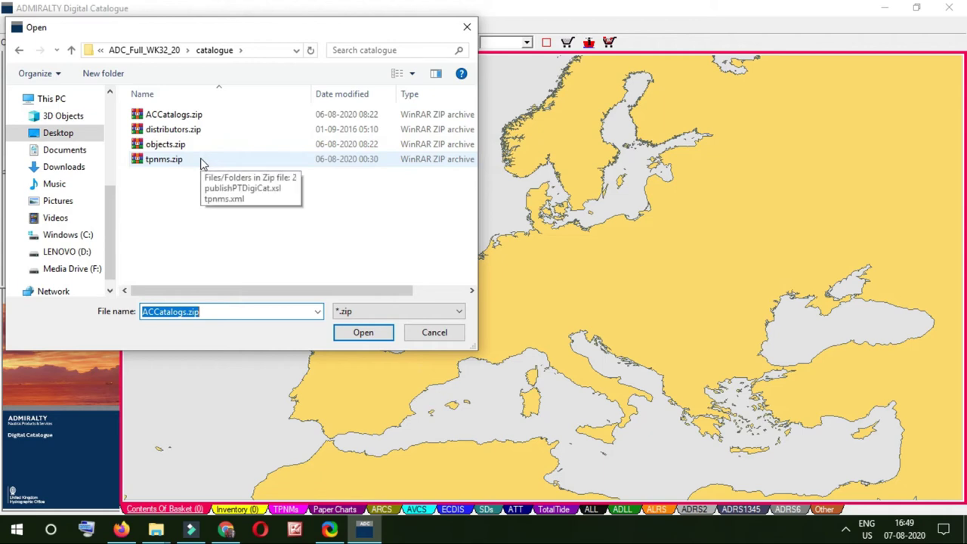
left_click(190, 115)
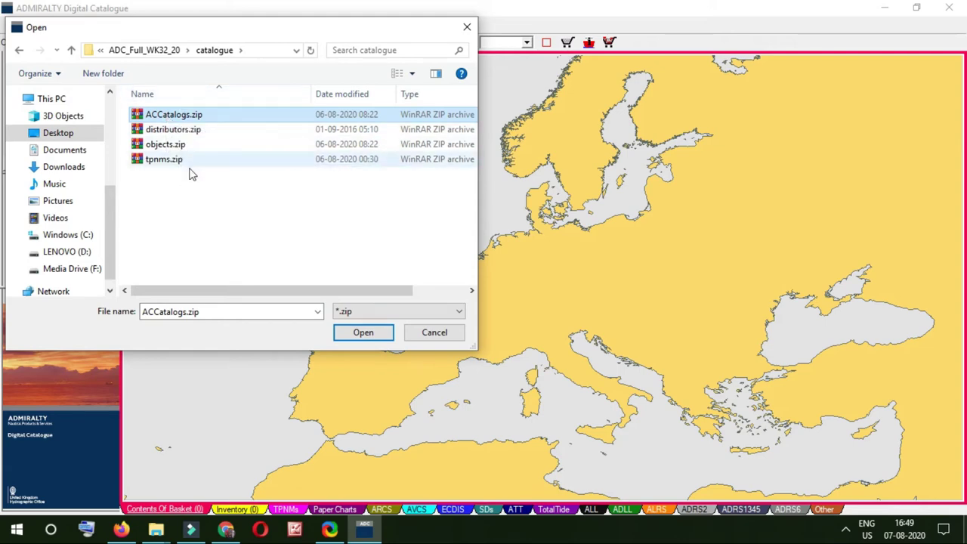
left_click(386, 340)
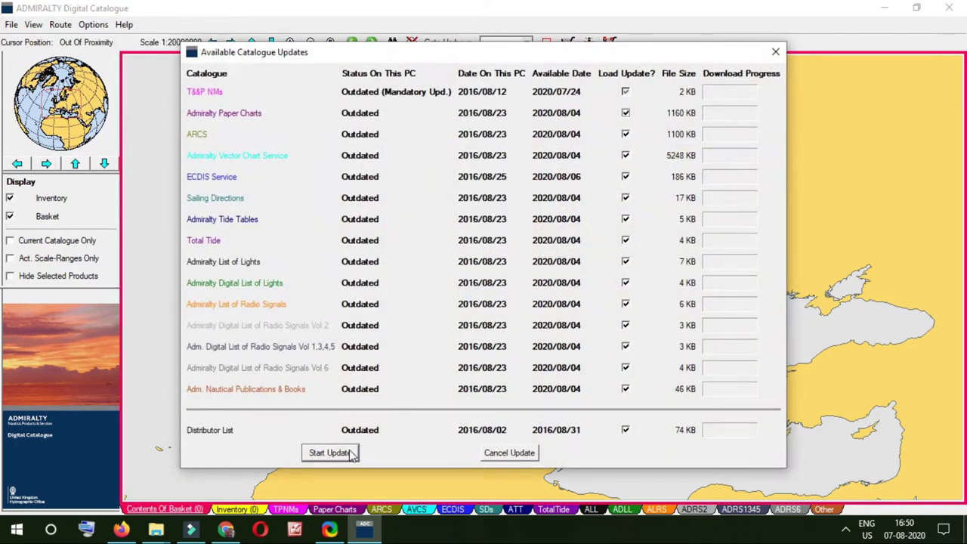
- Start Update to apply every listed outdated catalogue update from ACCatalogs.zip
left_click(333, 454)
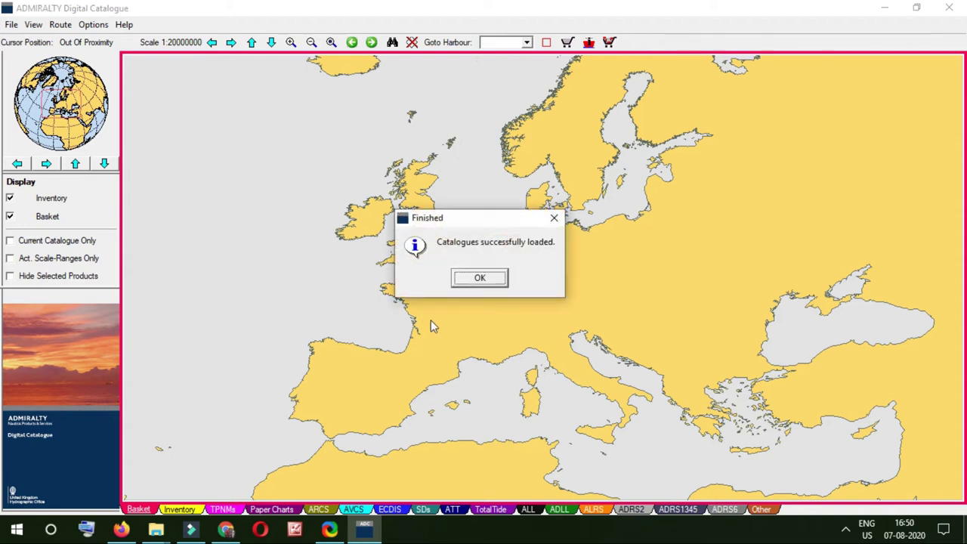
- Dismiss the load notice and verify in Status Of Catalogue that catalogues are dated 2020/08/04
left_click(472, 279)
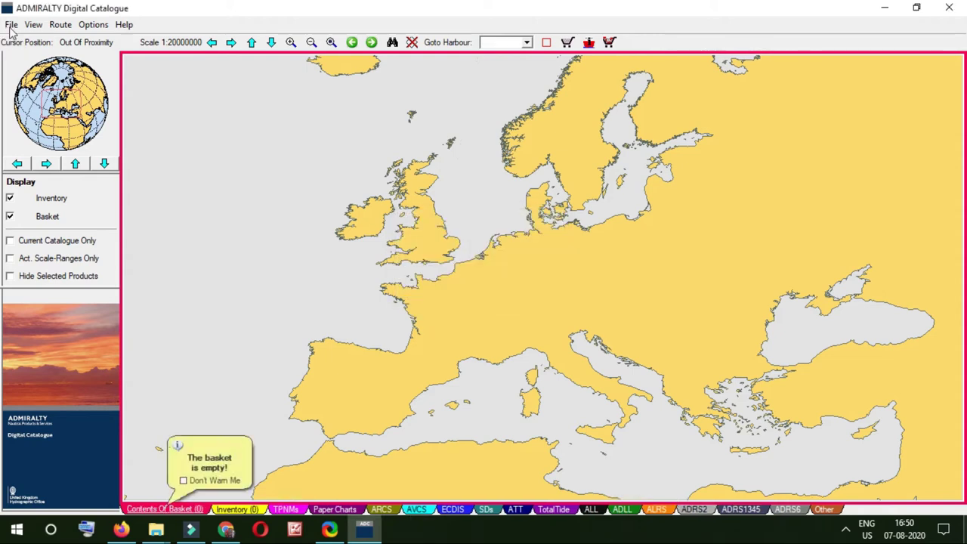
left_click(16, 25)
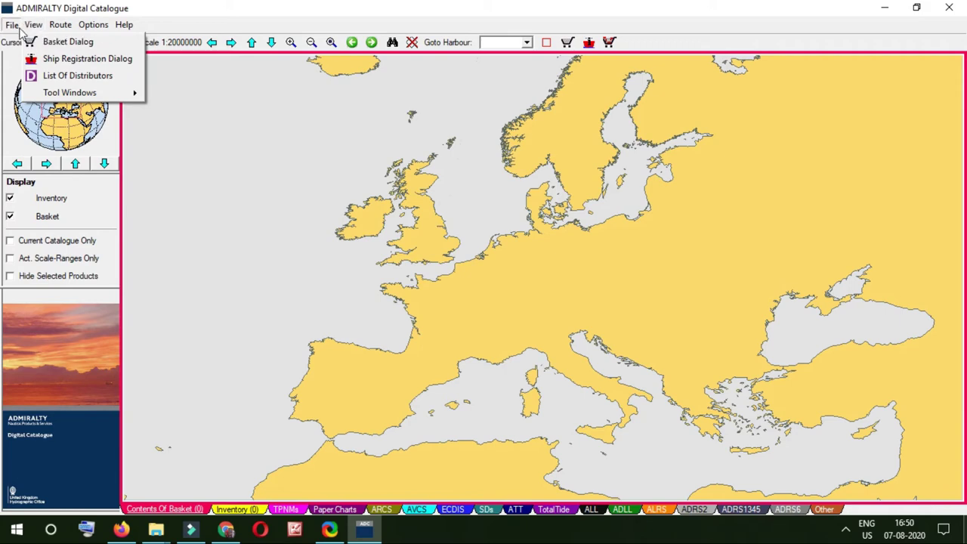
mouse_move(47, 44)
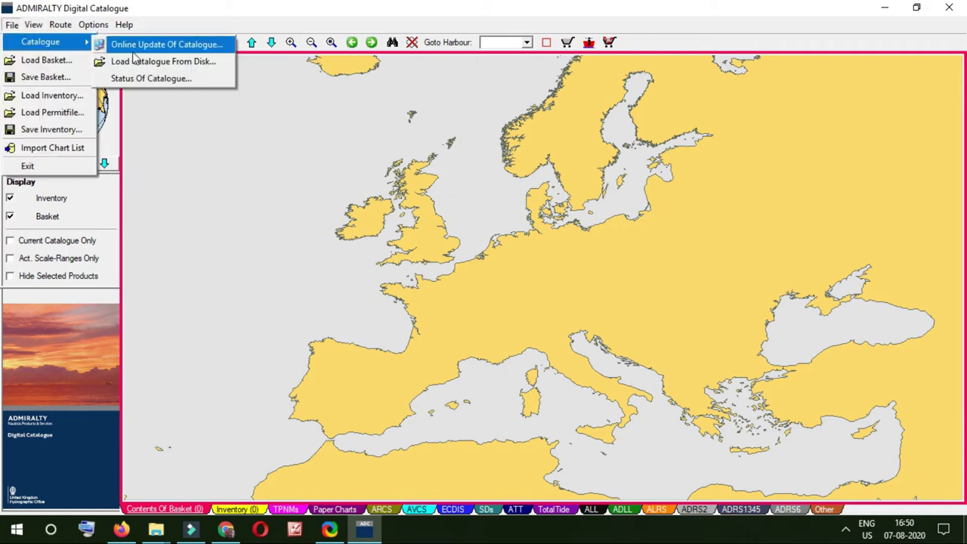
left_click(151, 79)
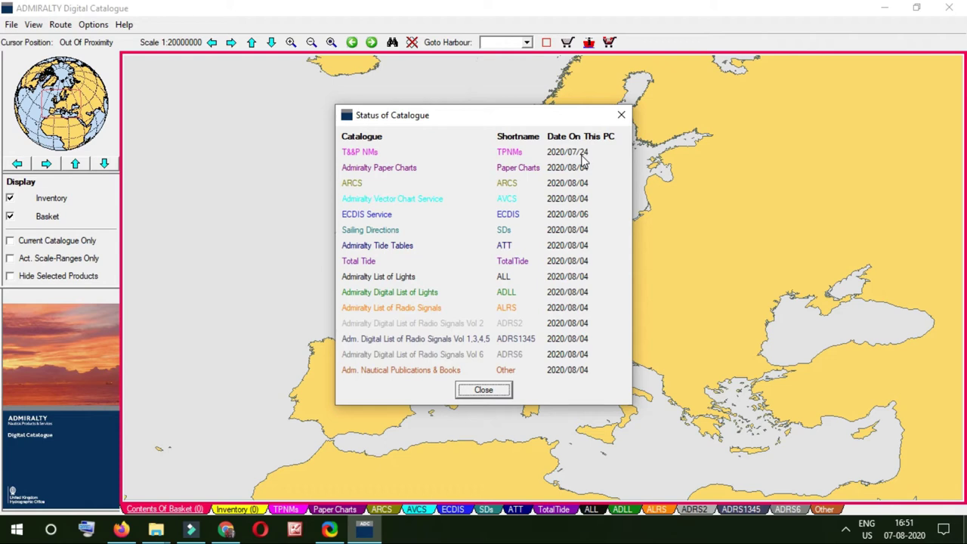
left_click(503, 389)
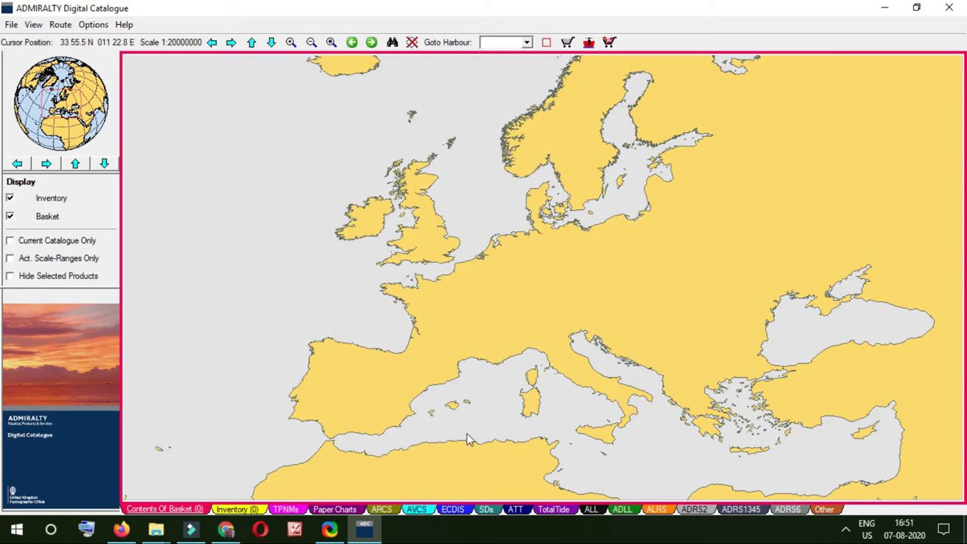
- Turn on the TPNMs layer and zoom in on the Normandy coast of the Channel
left_click(299, 506)
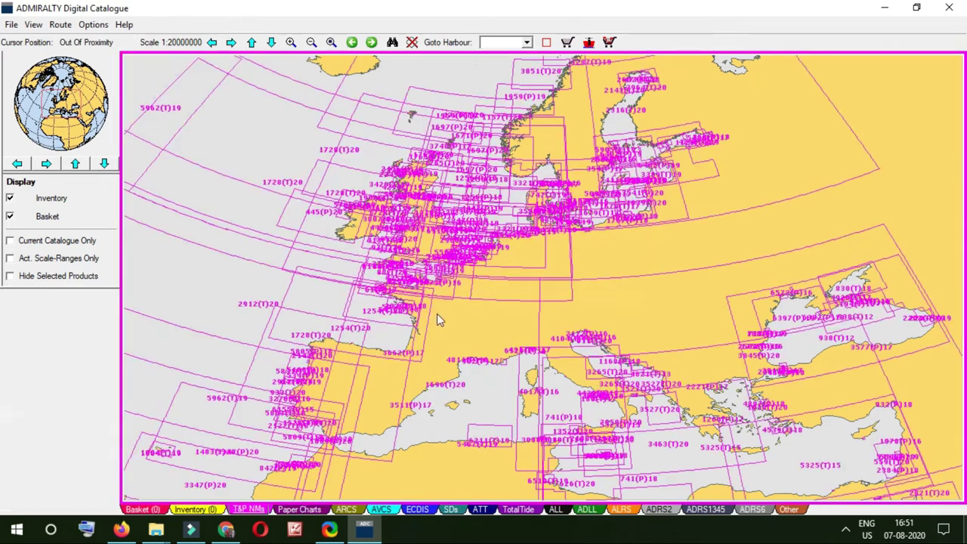
left_click_drag(445, 252, 447, 254)
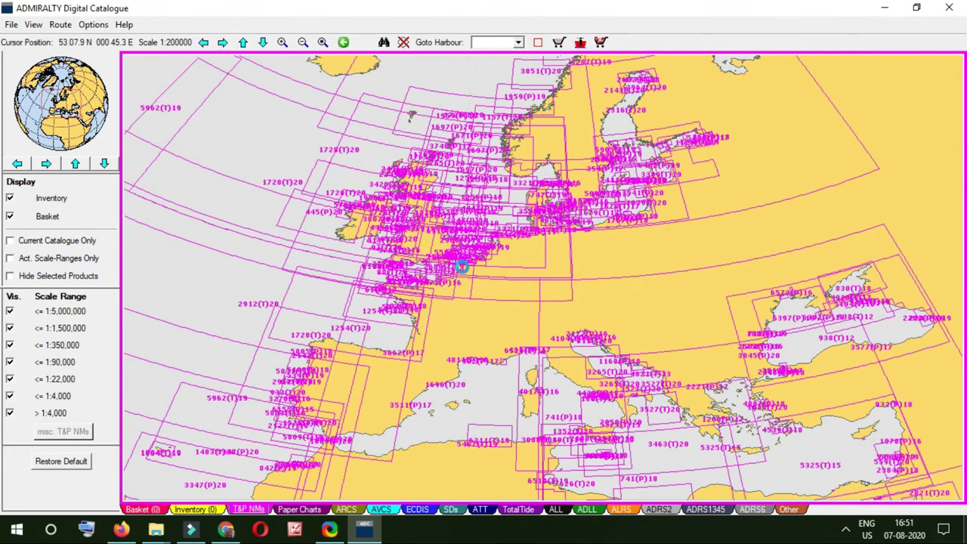
scroll(463, 300, "down", 1)
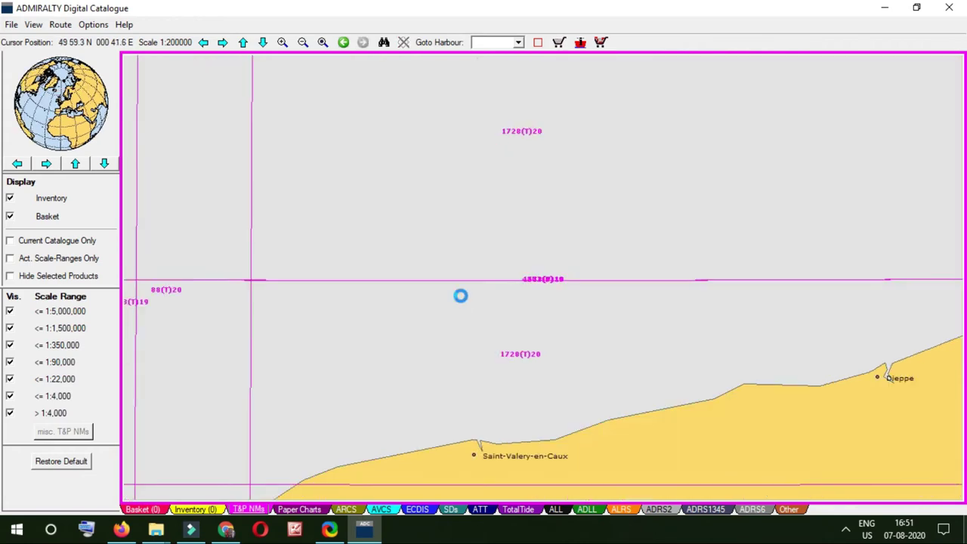
scroll(460, 291, "down", 1)
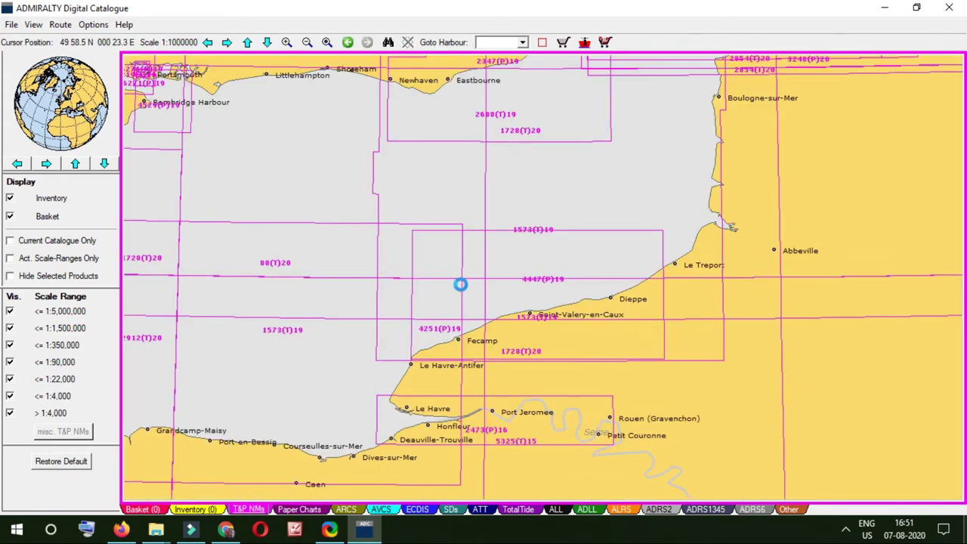
scroll(461, 290, "down", 1)
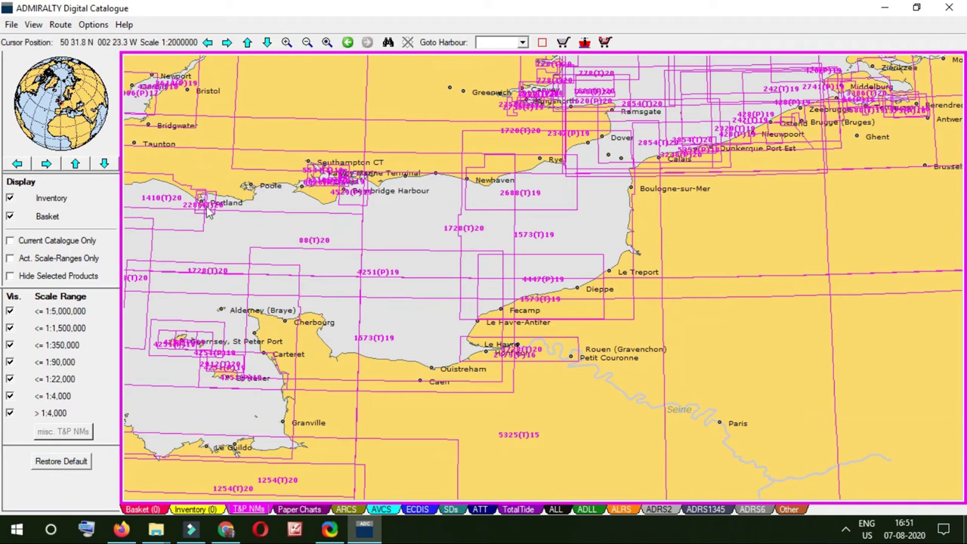
- Pan past Cornwall, Brittany and Biscay, then zoom out to 1:40,000,000
left_click(207, 43)
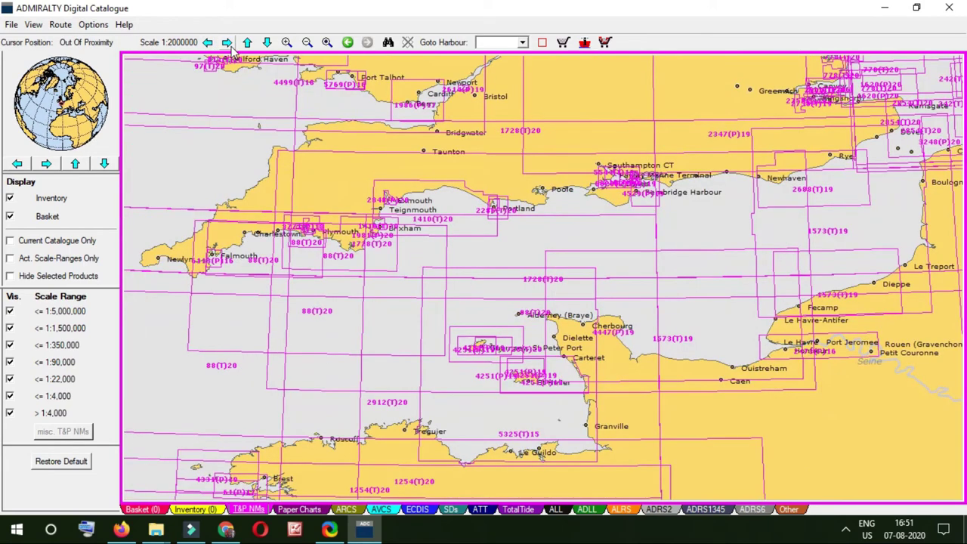
left_click(273, 182)
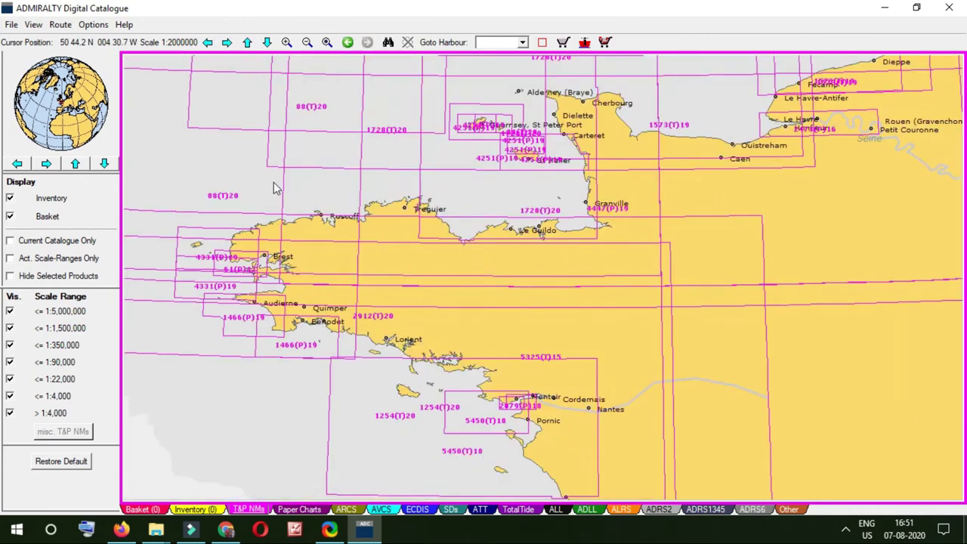
left_click(274, 182)
left_click(274, 183)
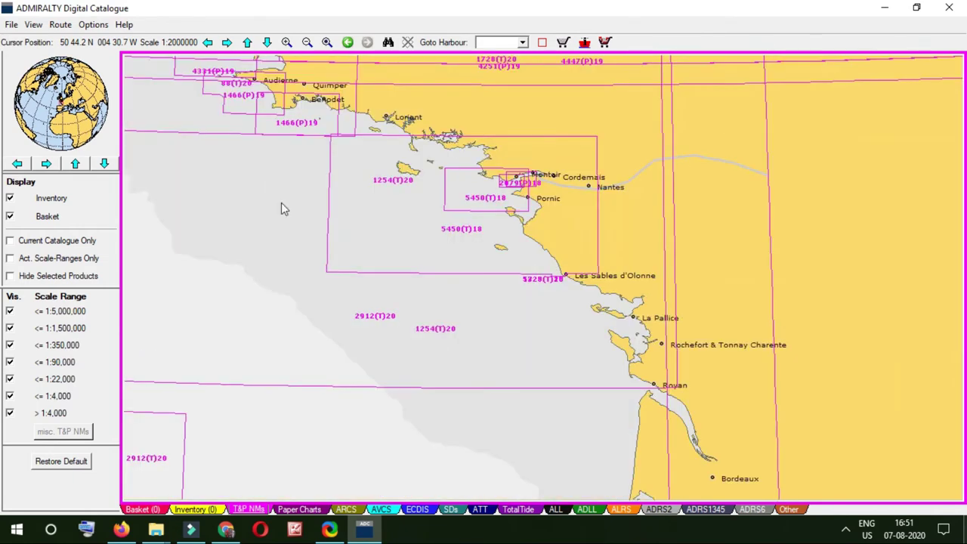
left_click(280, 203)
scroll(304, 209, "down", 2)
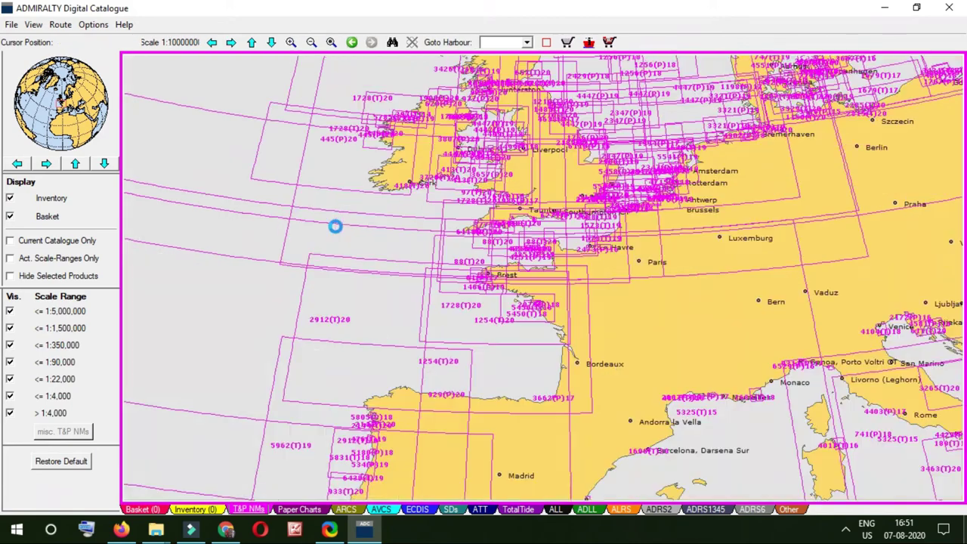
scroll(518, 325, "down", 1)
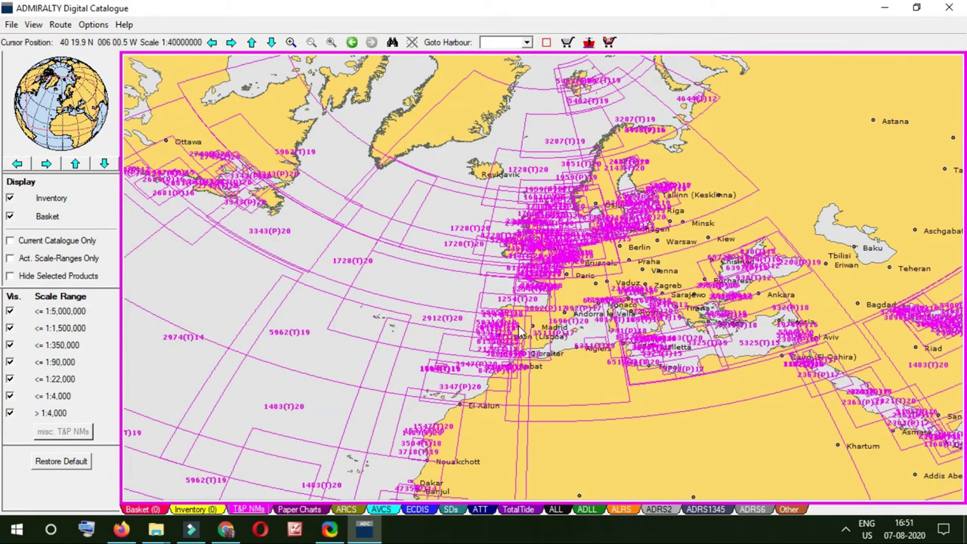
- Create a new route via Route > Create Route, starting at Gibraltar and heading east
left_click(60, 25)
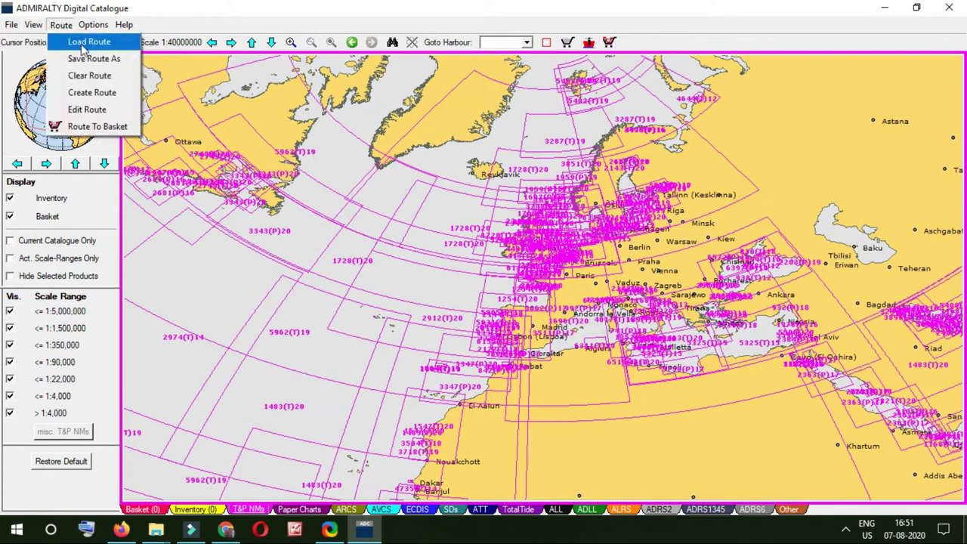
left_click(104, 92)
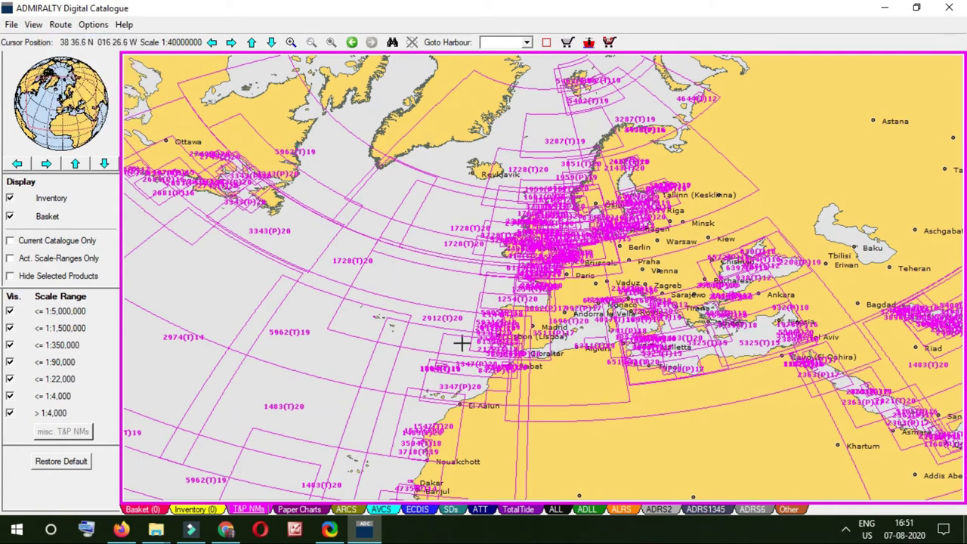
scroll(535, 367, "up", 1)
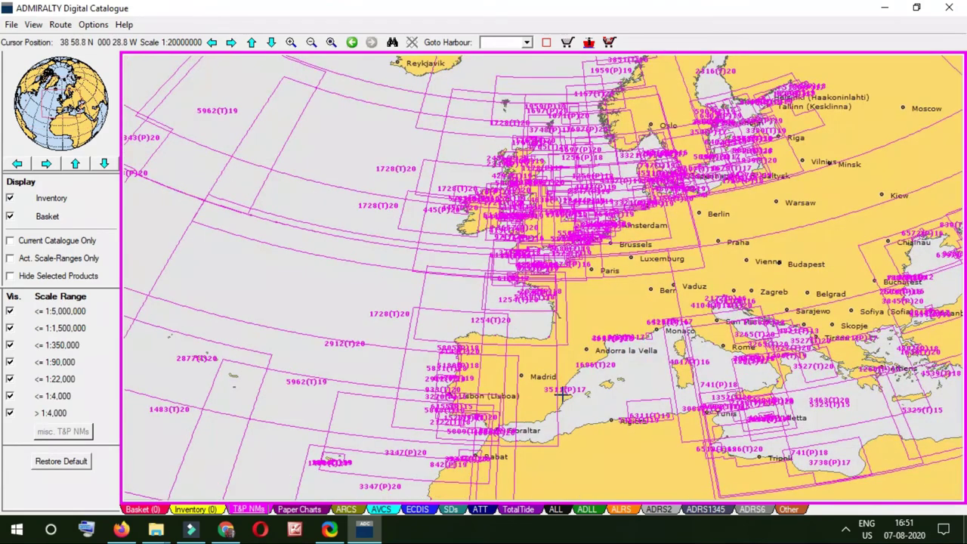
scroll(509, 434, "up", 1)
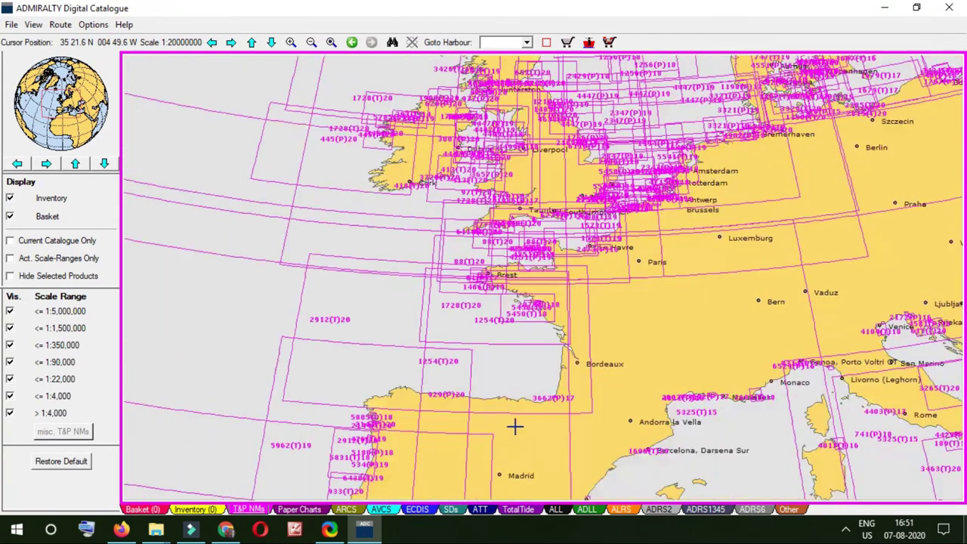
scroll(565, 384, "down", 2)
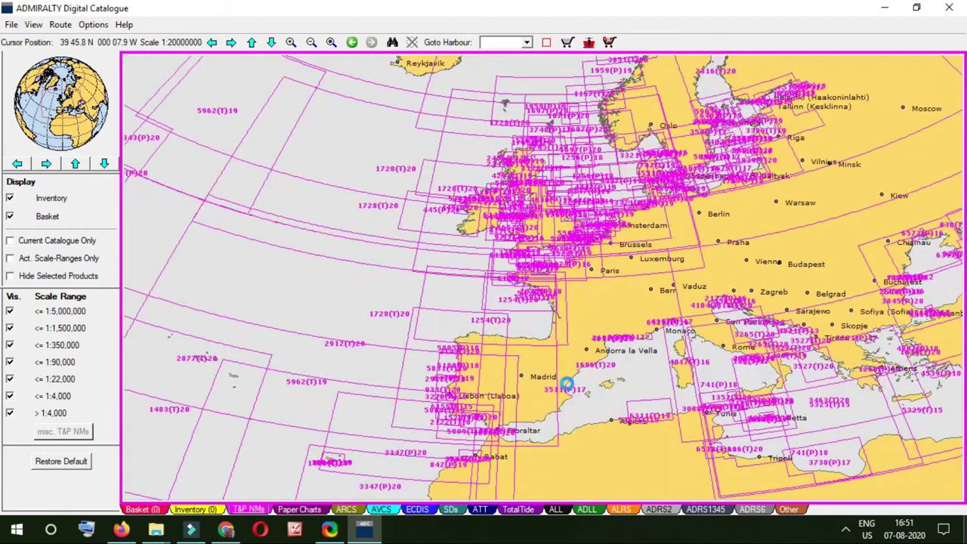
scroll(566, 383, "up", 1)
scroll(565, 383, "up", 1)
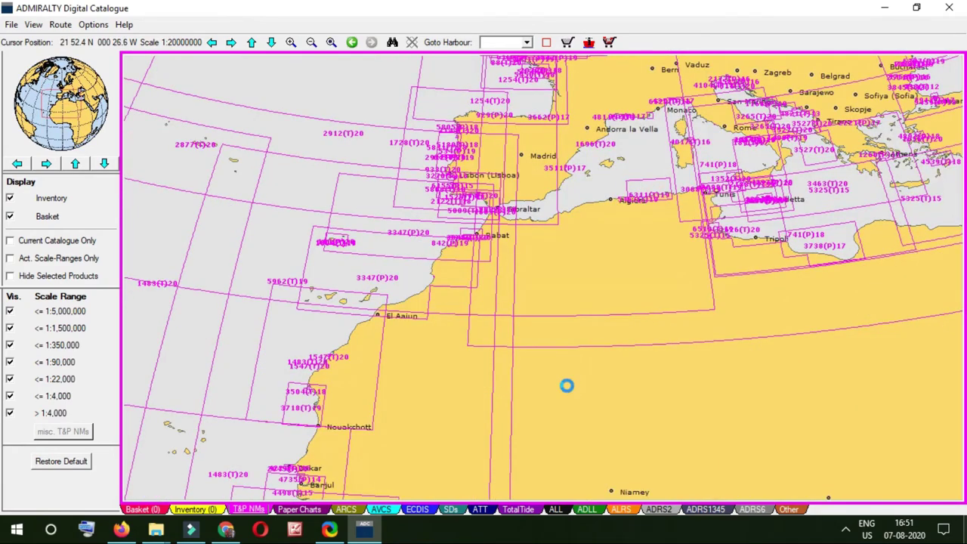
scroll(504, 154, "up", 1)
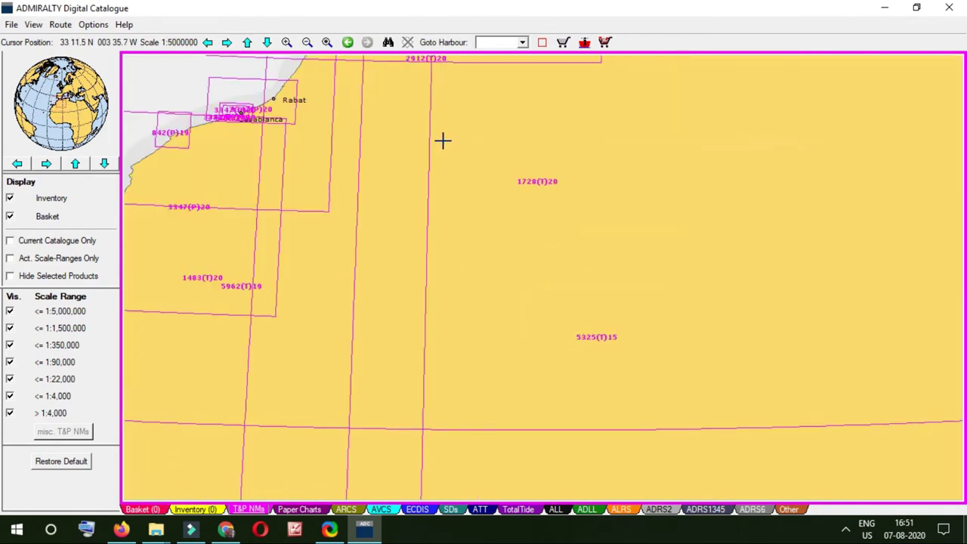
key("Up")
key("Up")
key("Up")
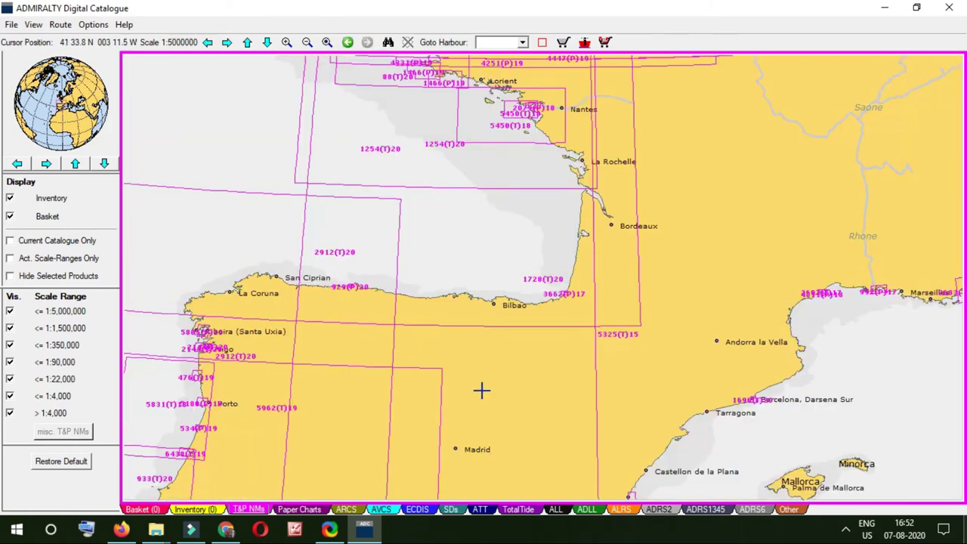
key("Down")
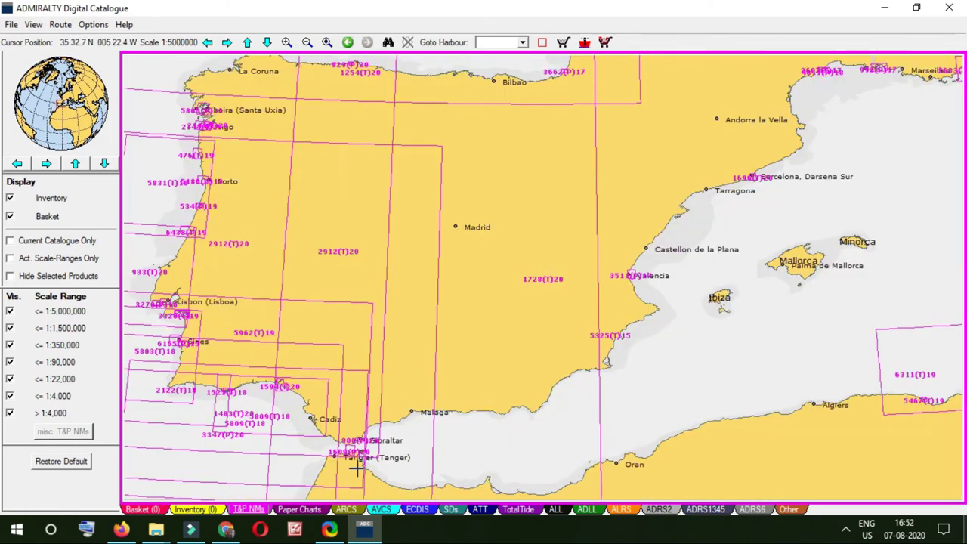
left_click_drag(360, 447, 459, 451)
- Add route waypoints east of Gibraltar past Oran and Algiers toward Tunisia
left_click(500, 453)
left_click(646, 445)
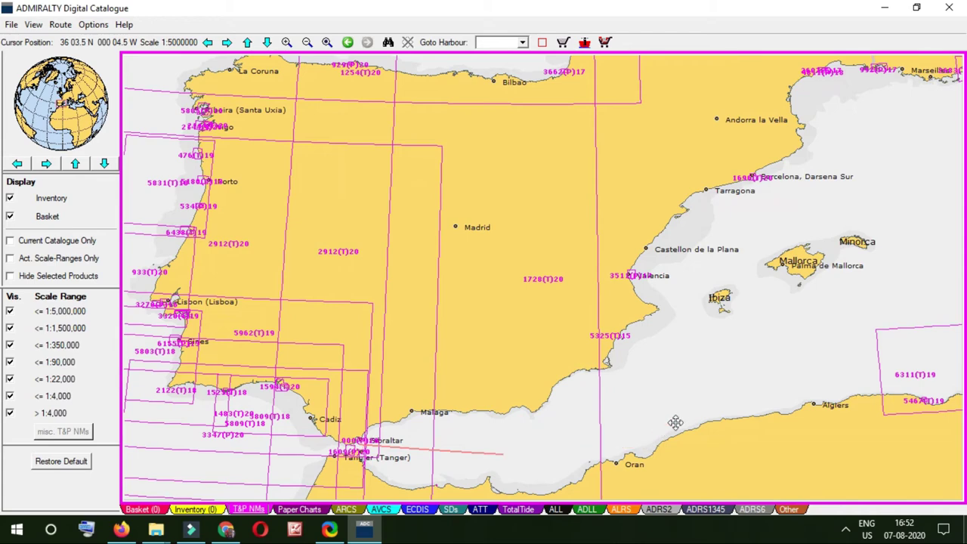
left_click(682, 417)
left_click(778, 375)
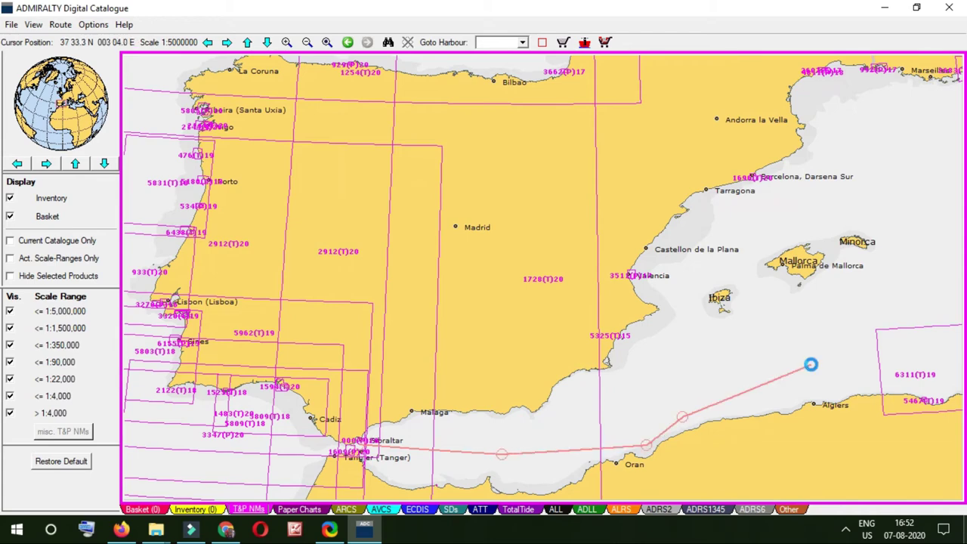
key("Right")
key("Right")
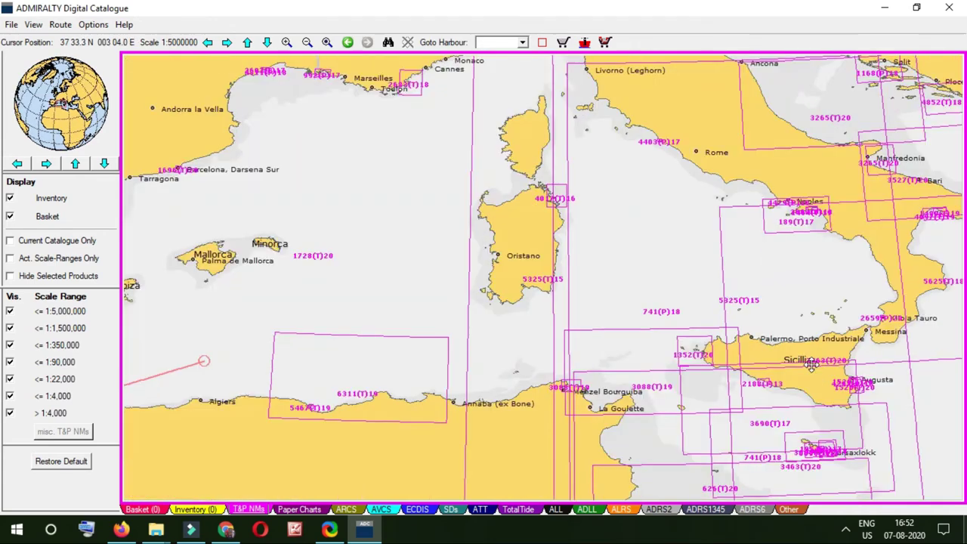
left_click(365, 367)
left_click(471, 363)
left_click(567, 363)
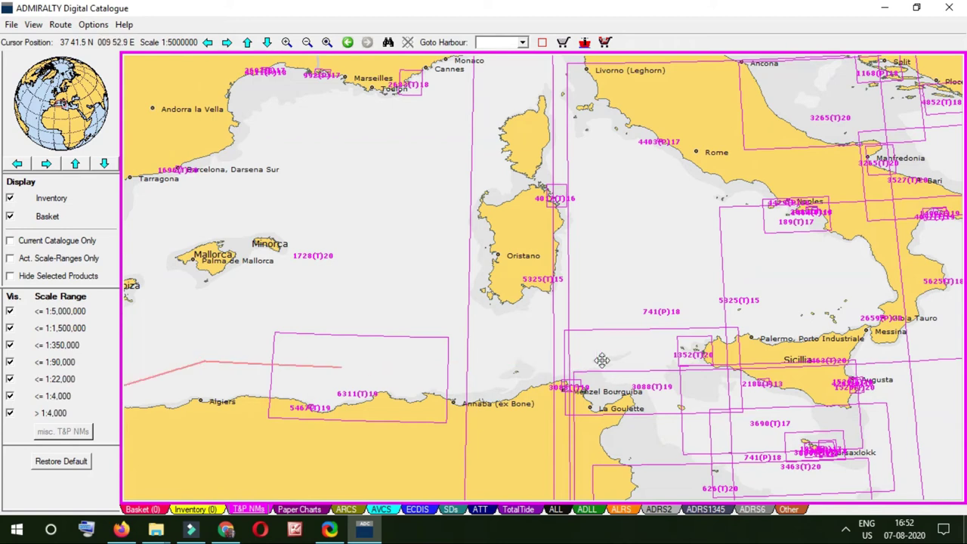
double_click(627, 367)
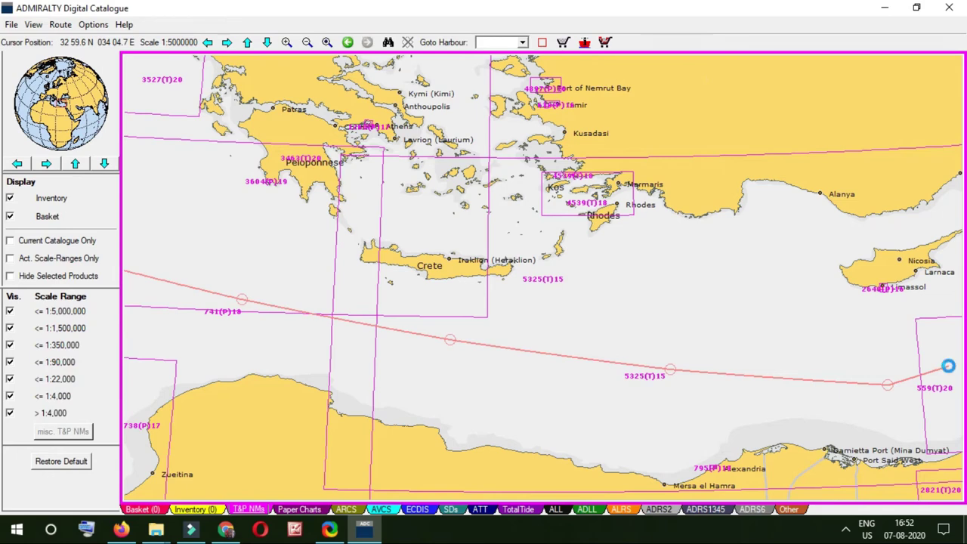
- Add an eastern Mediterranean waypoint, finish the route at Haifa, and pan back west
left_click(948, 366)
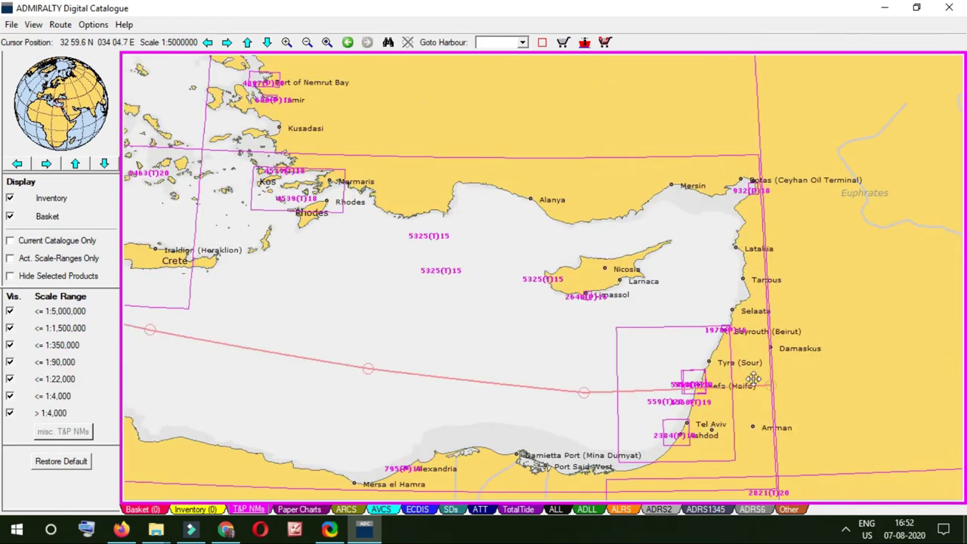
double_click(693, 383)
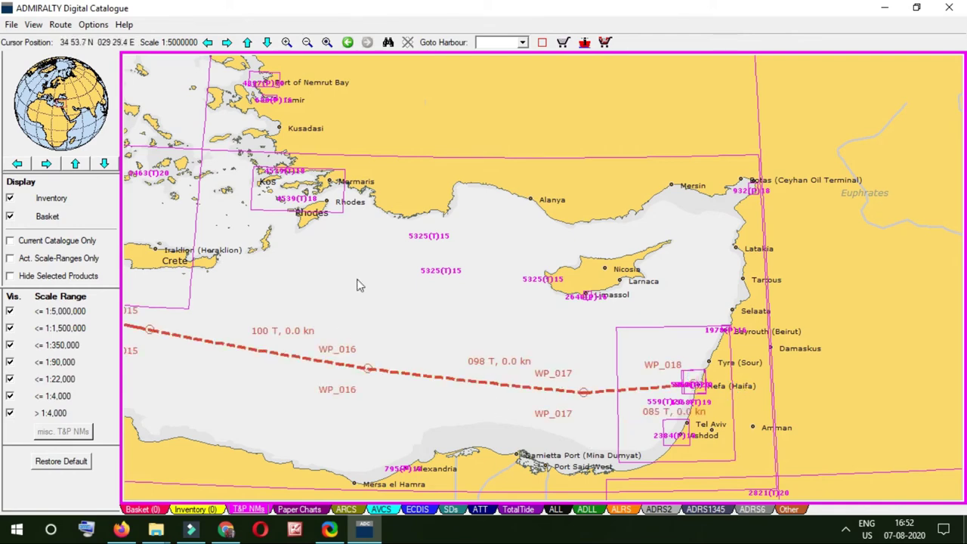
left_click(398, 413)
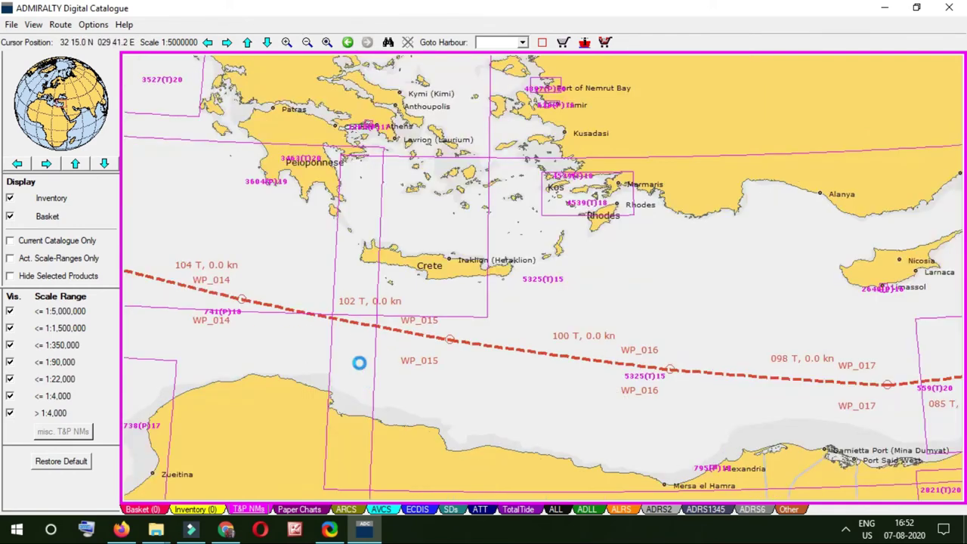
left_click(358, 364)
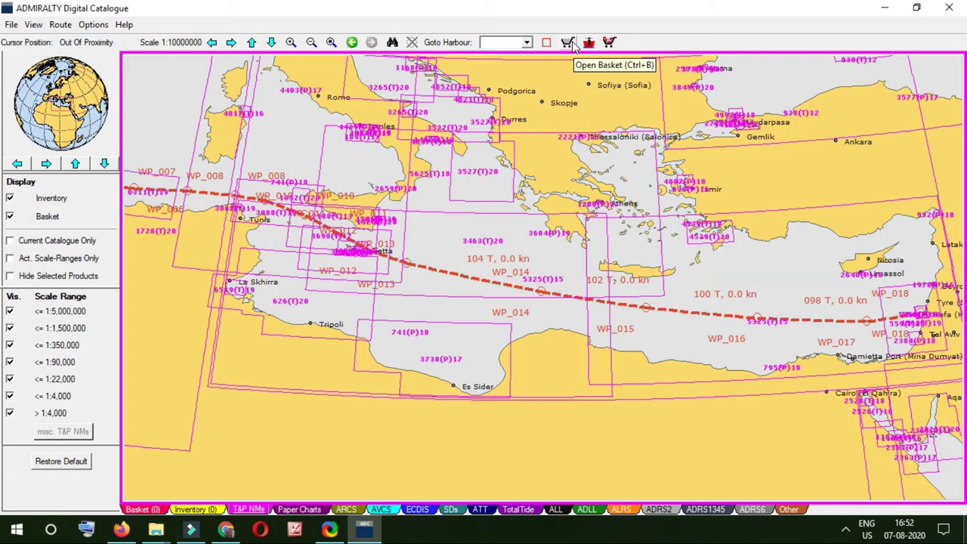
- List the T&P Notices to Mariners found and reposition the Products Found list
left_click(613, 45)
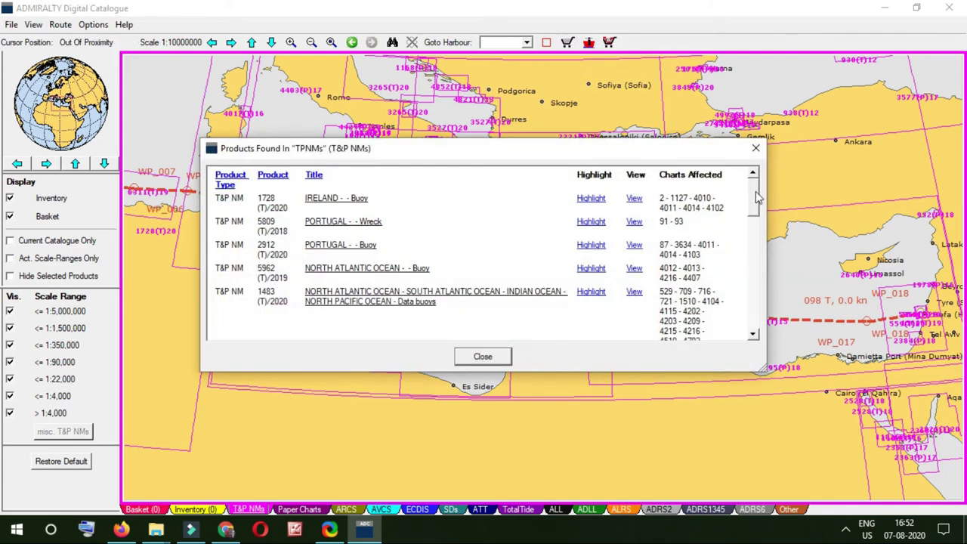
left_click_drag(761, 198, 741, 323)
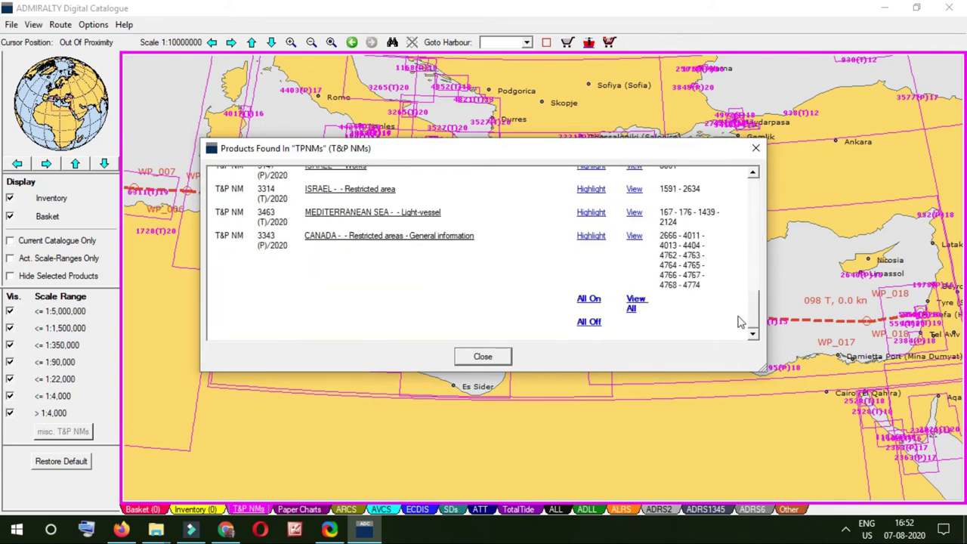
left_click_drag(453, 148, 484, 366)
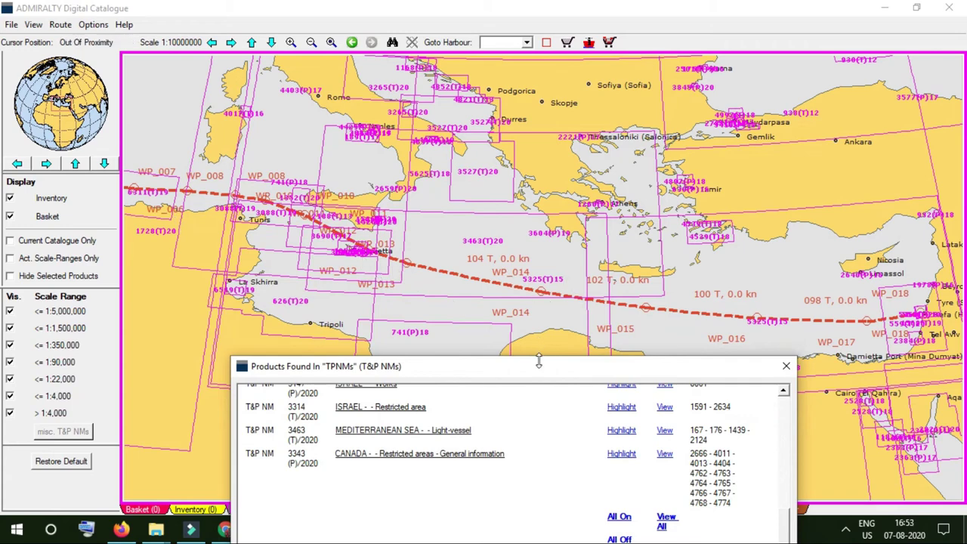
left_click_drag(539, 366, 530, 161)
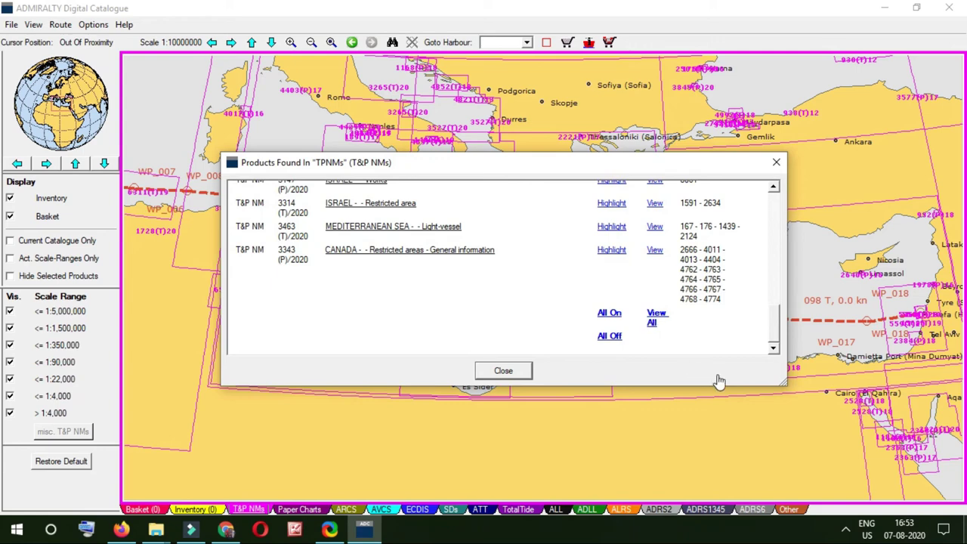
- View the full text of all listed notices, then close it and move the list aside
left_click(656, 315)
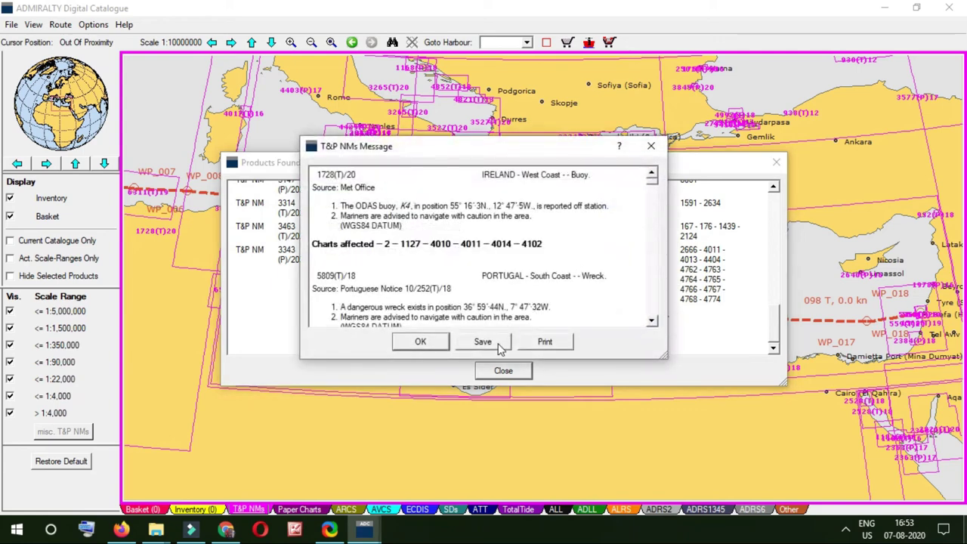
left_click_drag(654, 181, 649, 320)
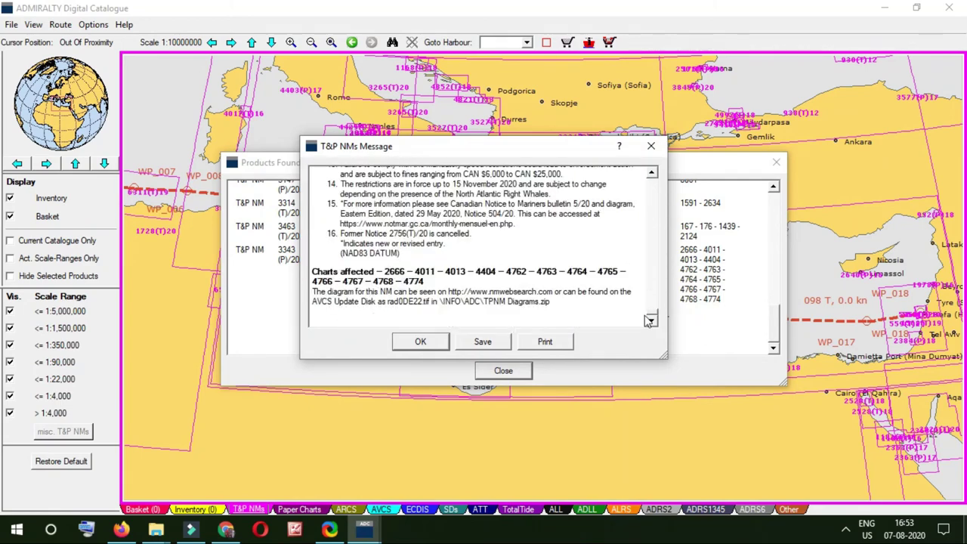
left_click(650, 146)
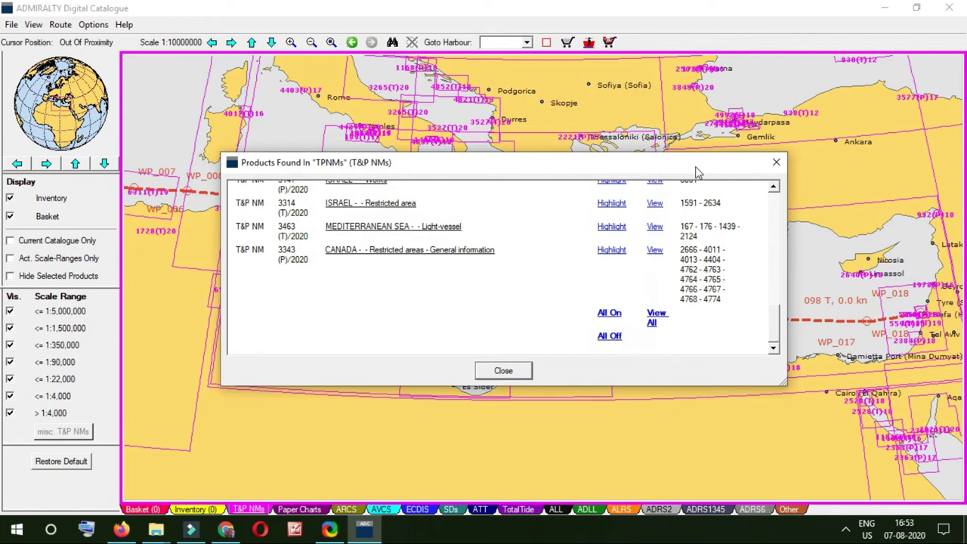
left_click_drag(681, 169, 721, 127)
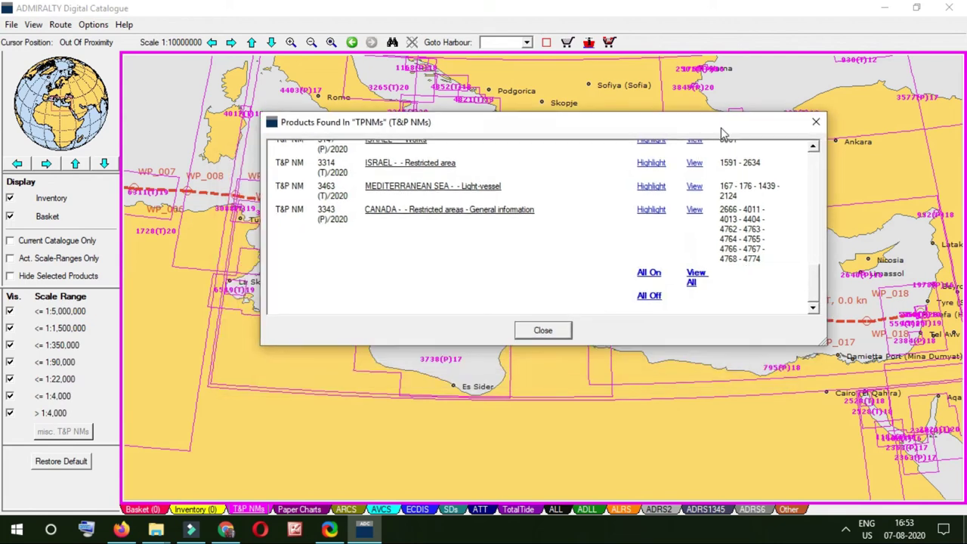
- Query points on the route line to list the T&P notices crossing it
left_click(542, 331)
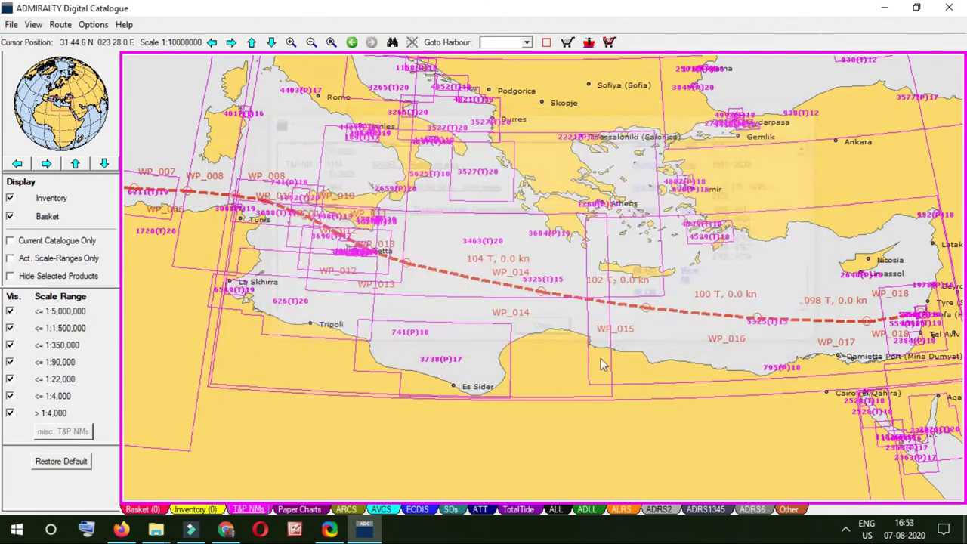
left_click(550, 275)
left_click(815, 122)
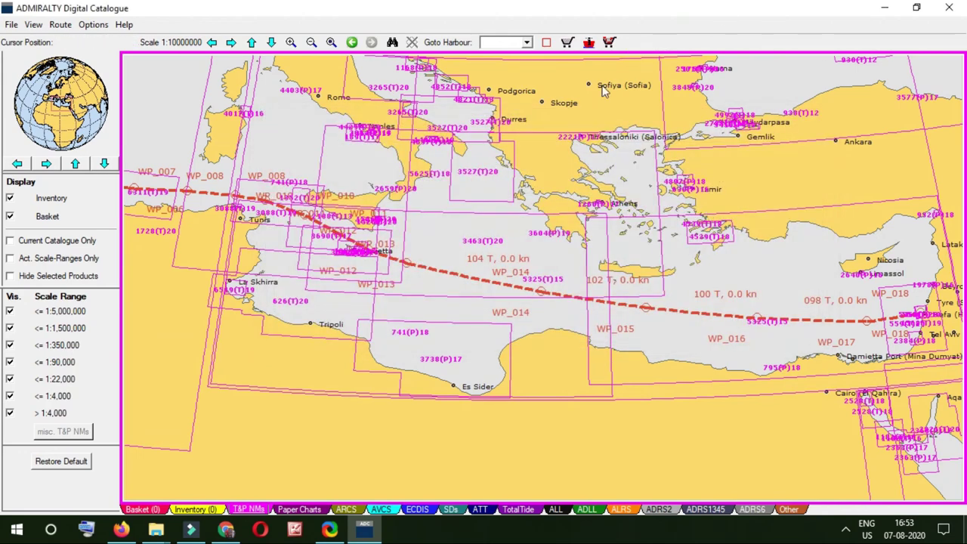
left_click(474, 249)
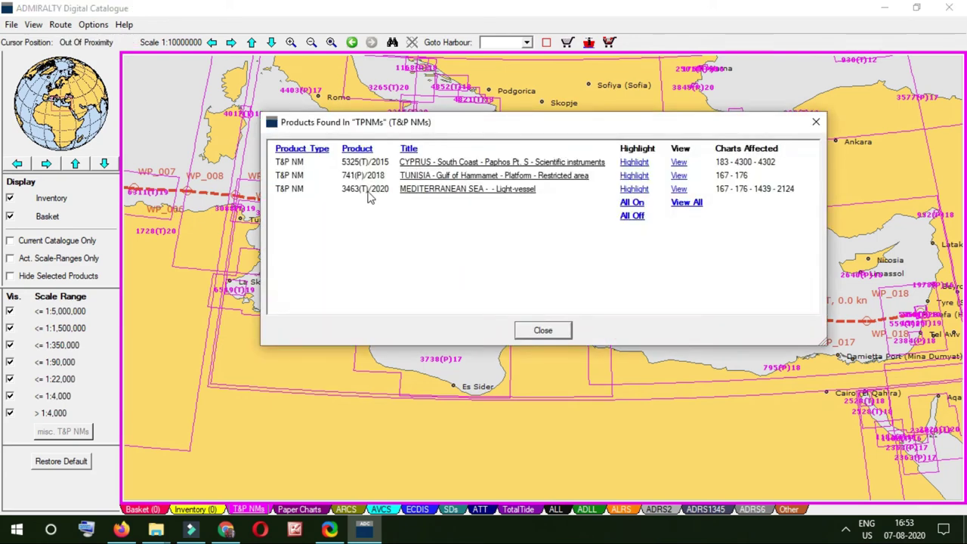
left_click(555, 336)
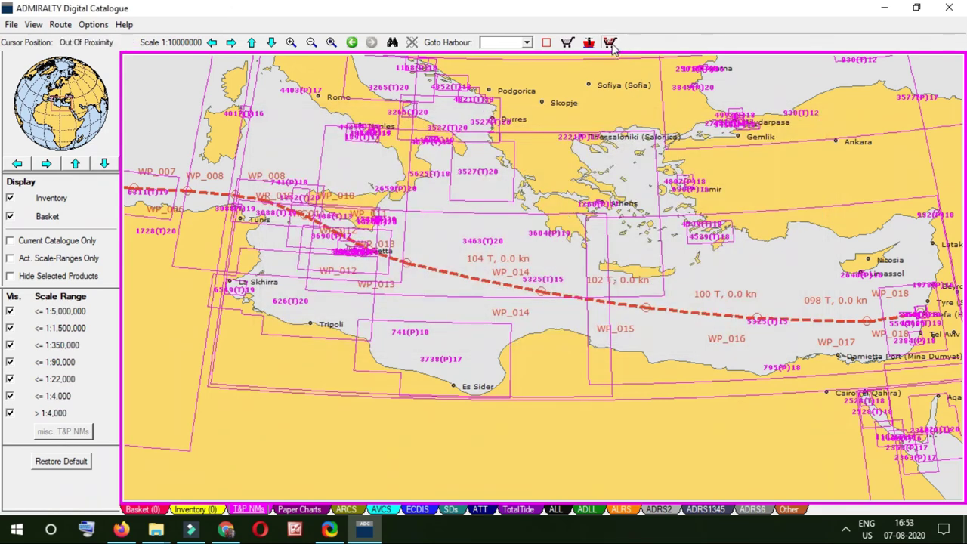
- Reopen the full T&P notice list, scroll through it, and list notices crossing the route near Malta
left_click(669, 189)
scroll(547, 206, "down", 3)
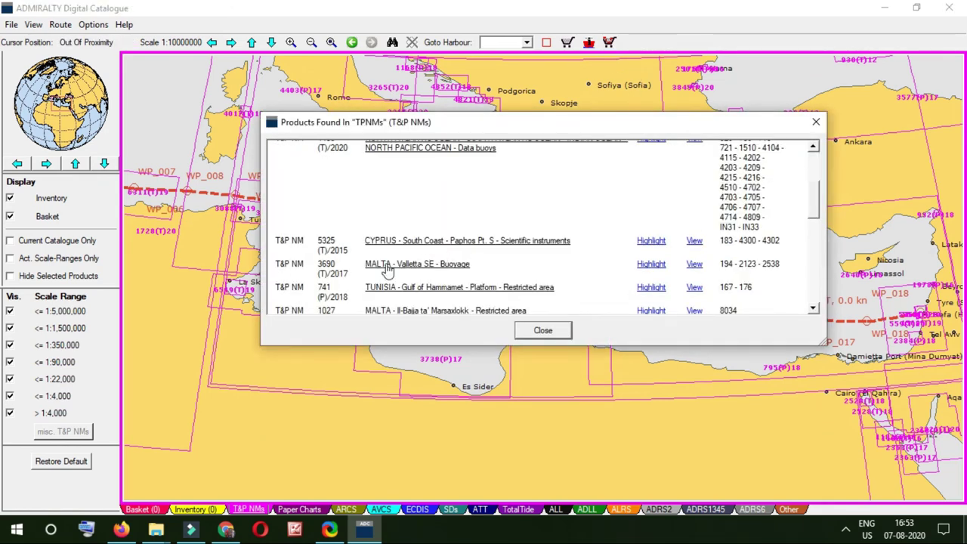
scroll(355, 284, "down", 5)
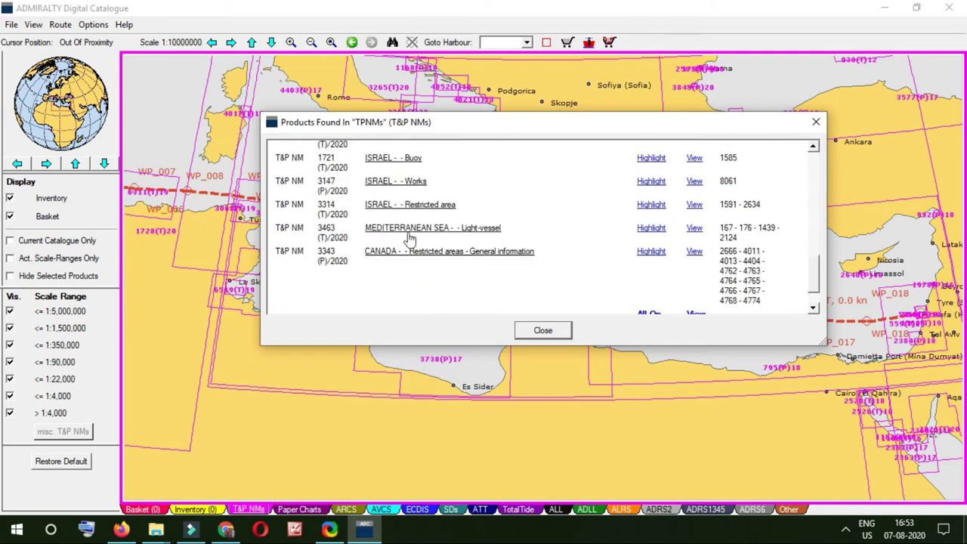
left_click(831, 136)
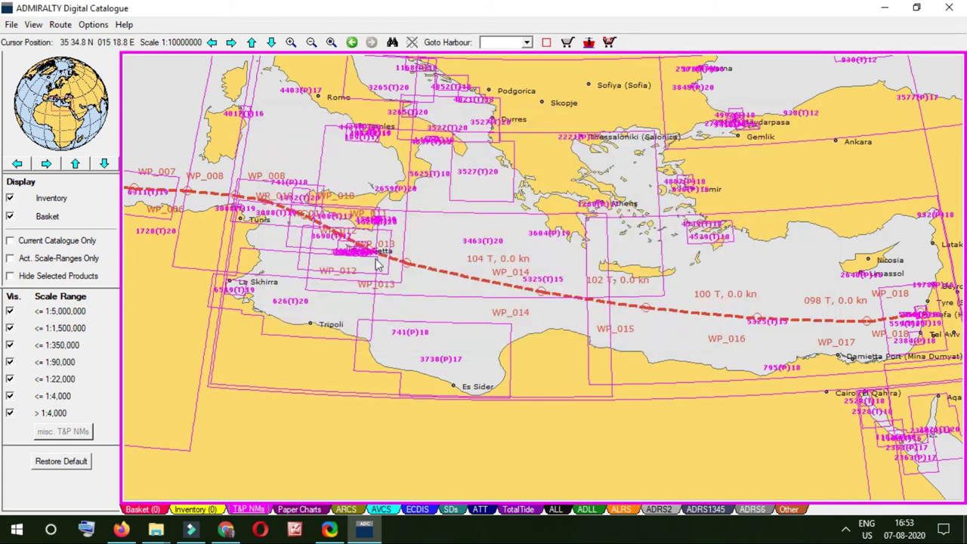
left_click(377, 265)
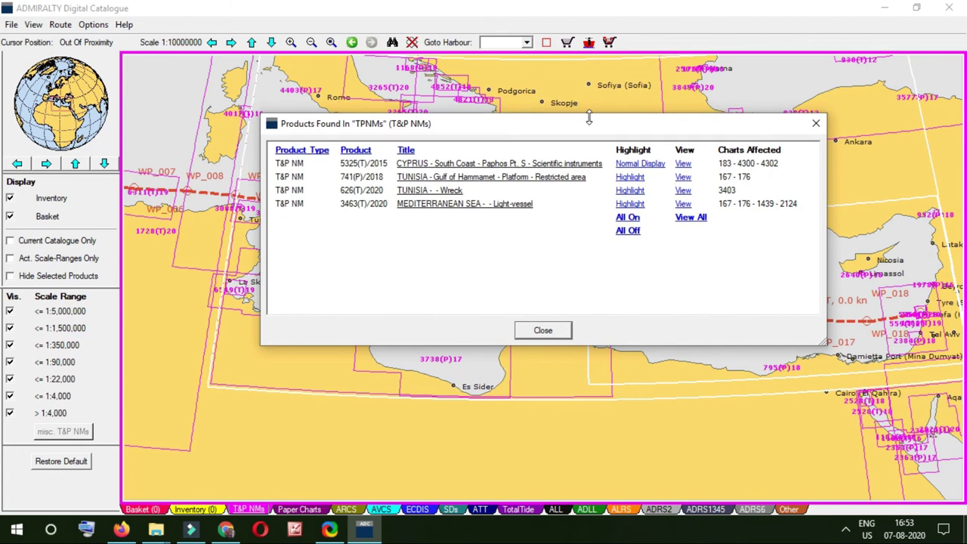
- Zoom the chart back out to 1:10000000 and pan west to bring the route into view
left_click_drag(587, 115, 644, 176)
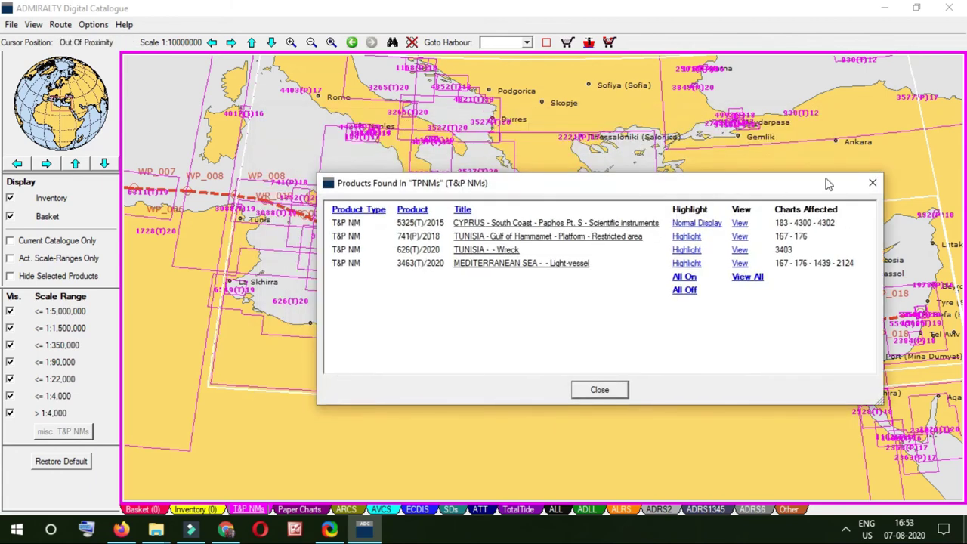
left_click_drag(817, 118, 830, 136)
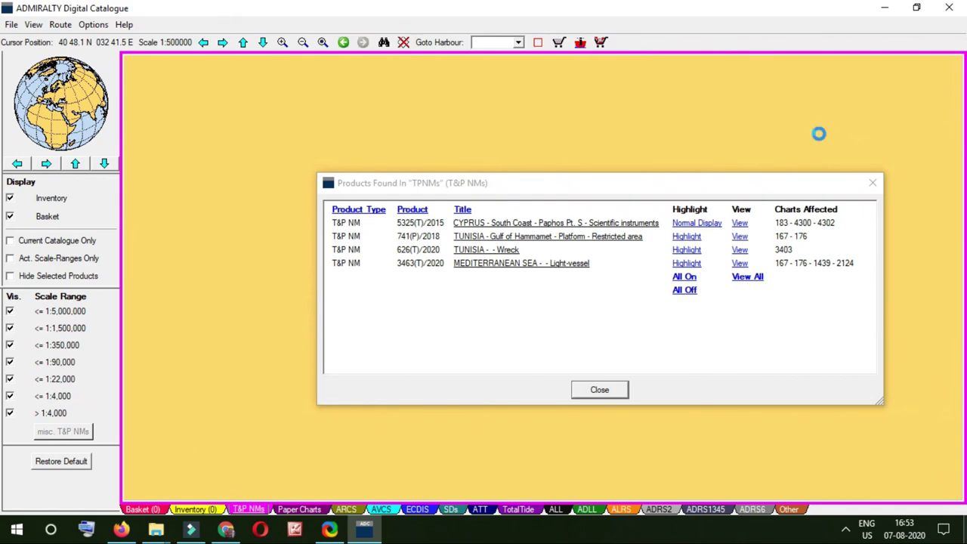
scroll(819, 133, "down", 1)
scroll(819, 134, "down", 1)
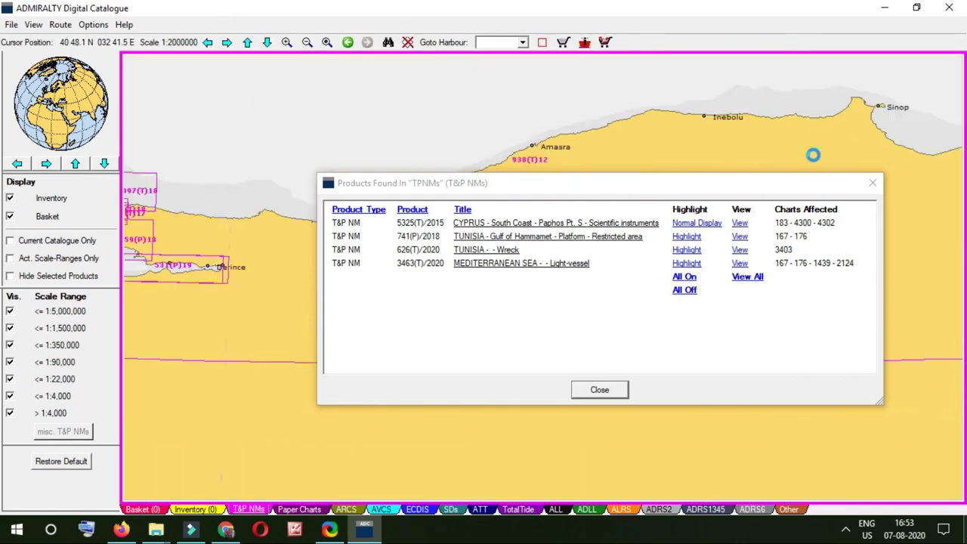
scroll(813, 155, "down", 1)
key("Left")
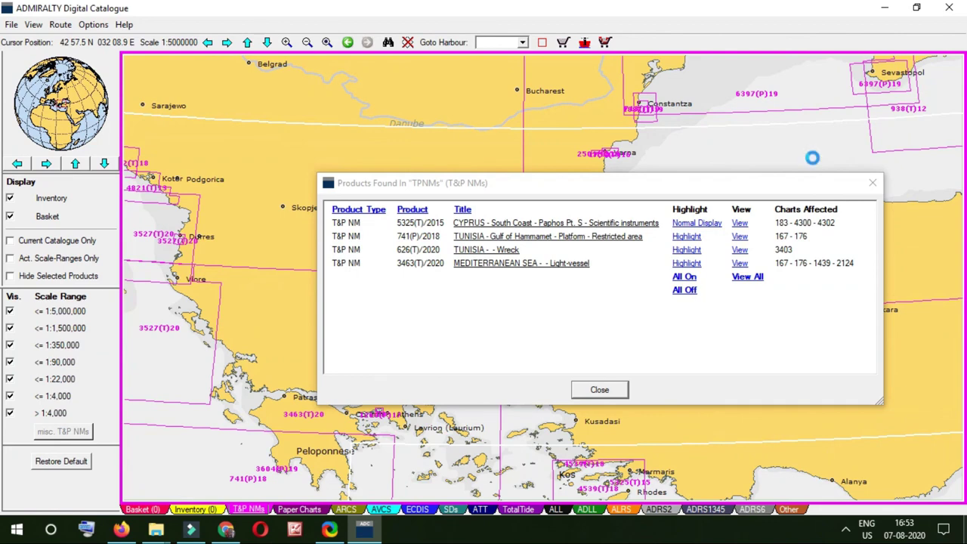
key("Left")
scroll(806, 157, "down", 1)
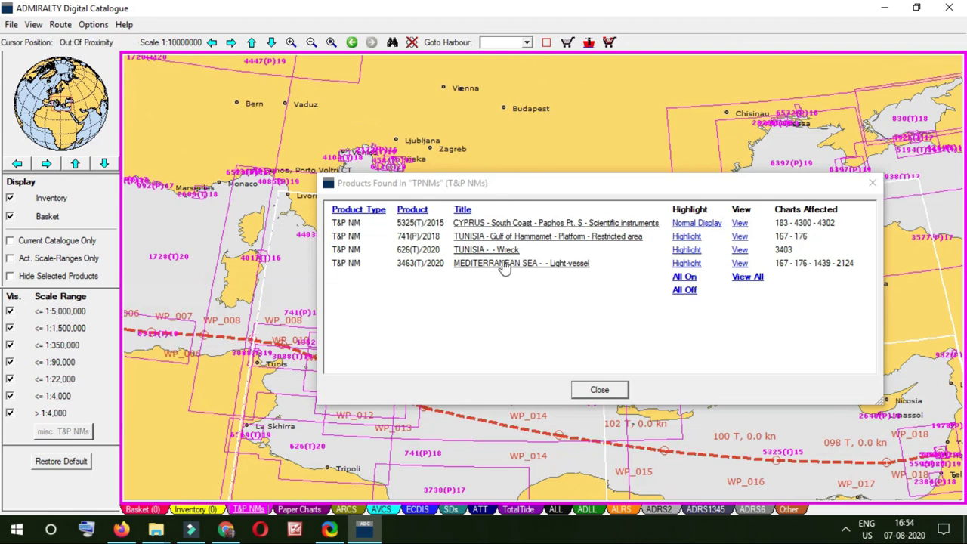
- Highlight 741(P)/2018 Gulf of Hammamet and move the notices dialog back on screen
left_click(690, 237)
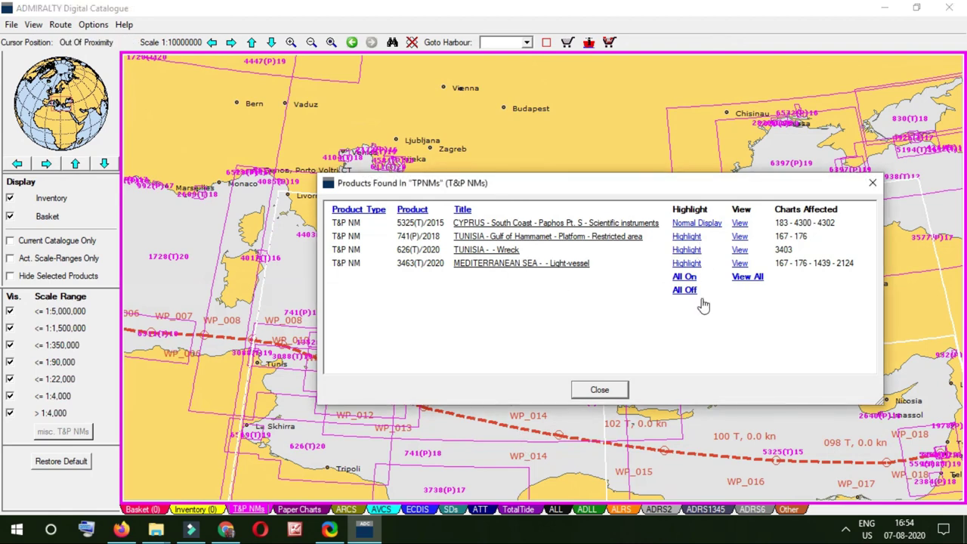
left_click_drag(604, 185, 724, 66)
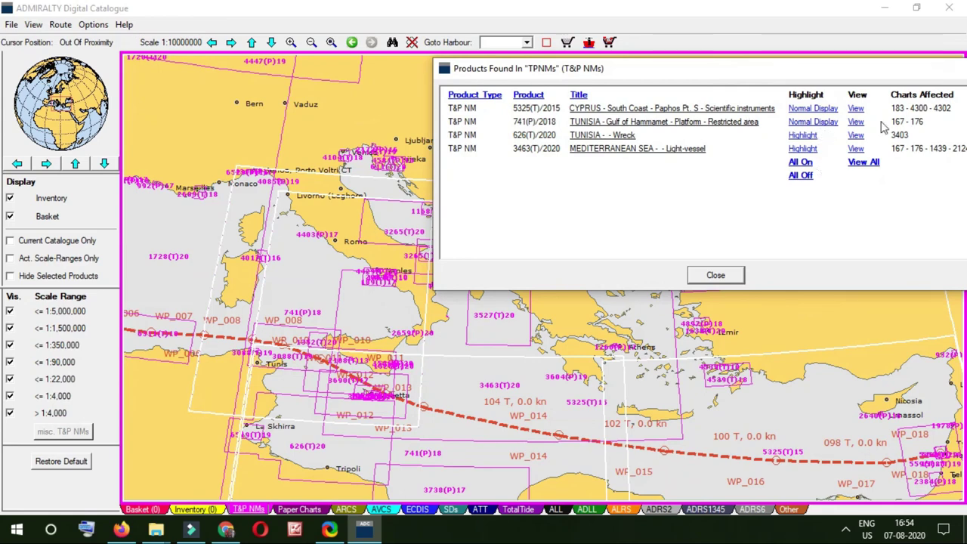
left_click_drag(864, 78, 654, 111)
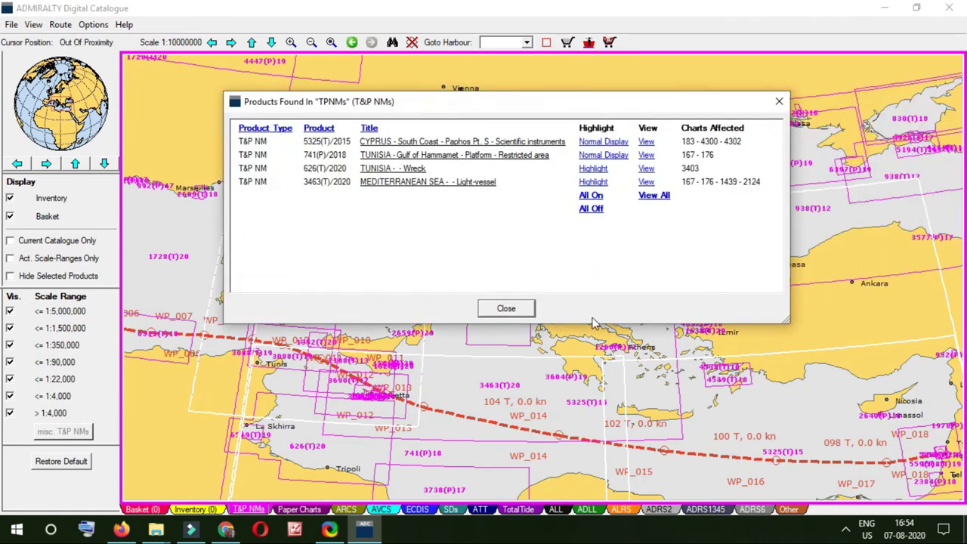